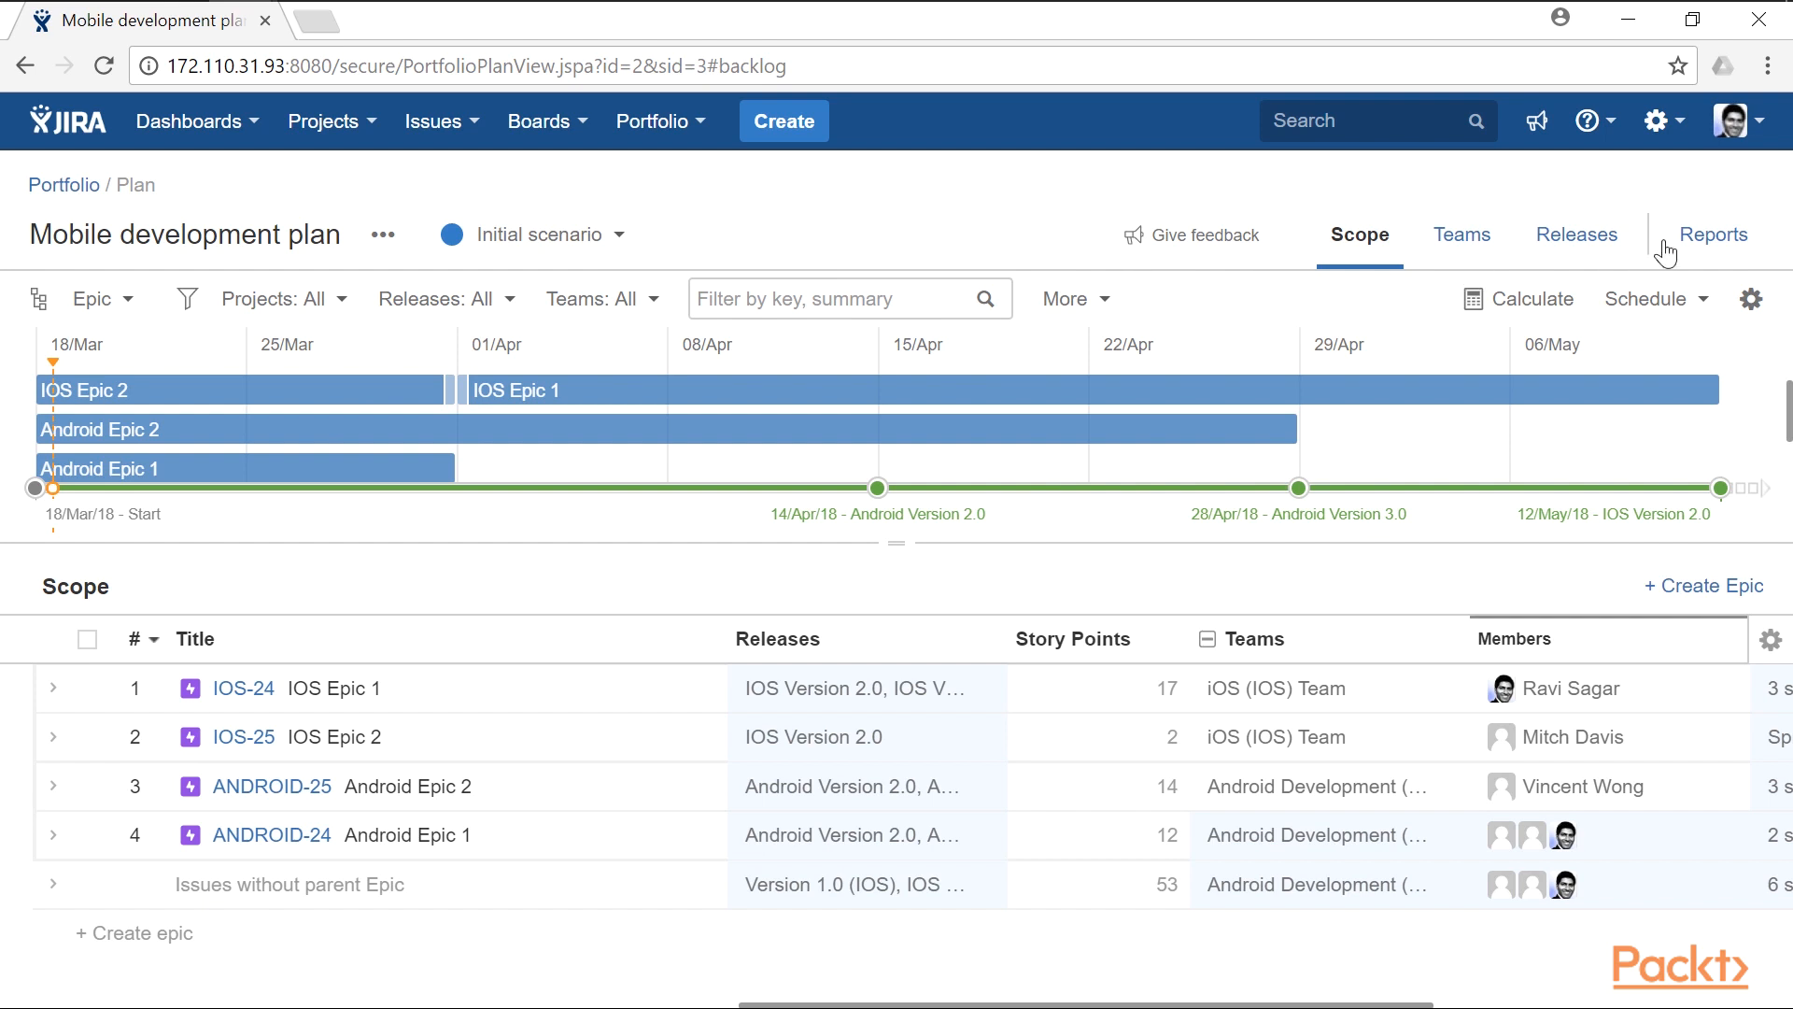
# - Open the Releases report of the Mobile development plan and set its hierarchy level to Story
pyautogui.click(1712, 245)
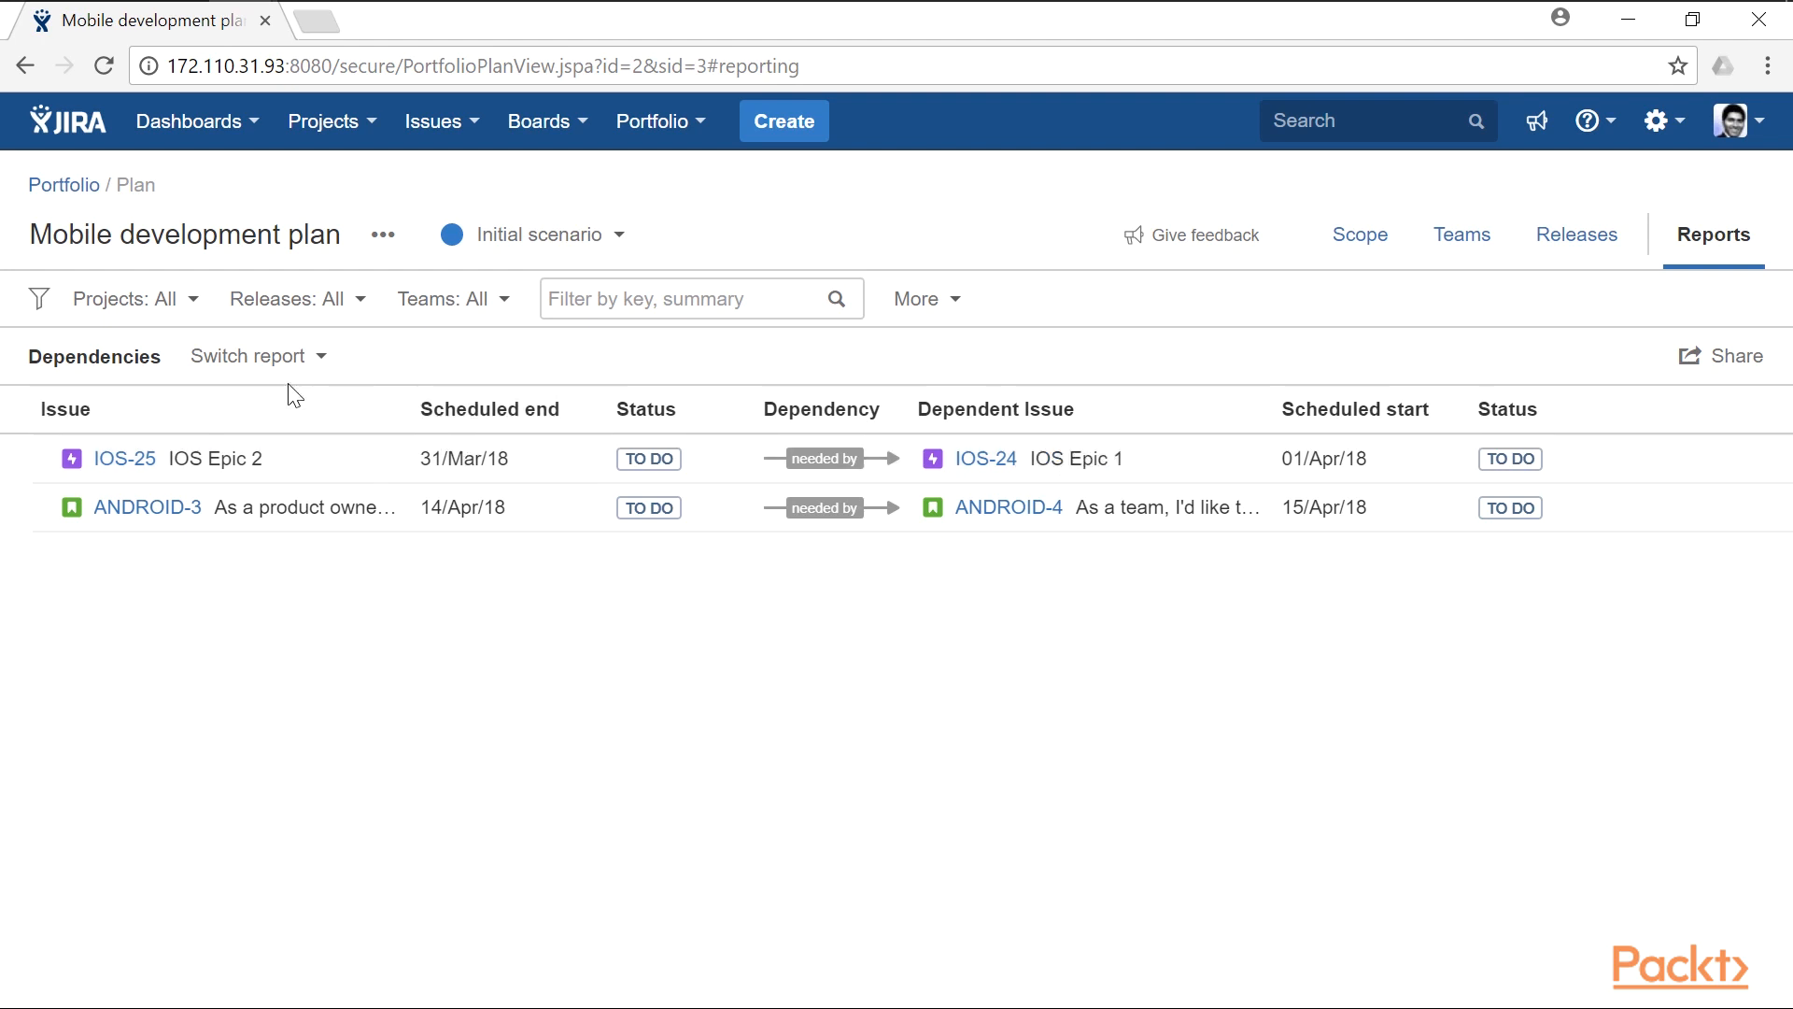
pyautogui.click(292, 359)
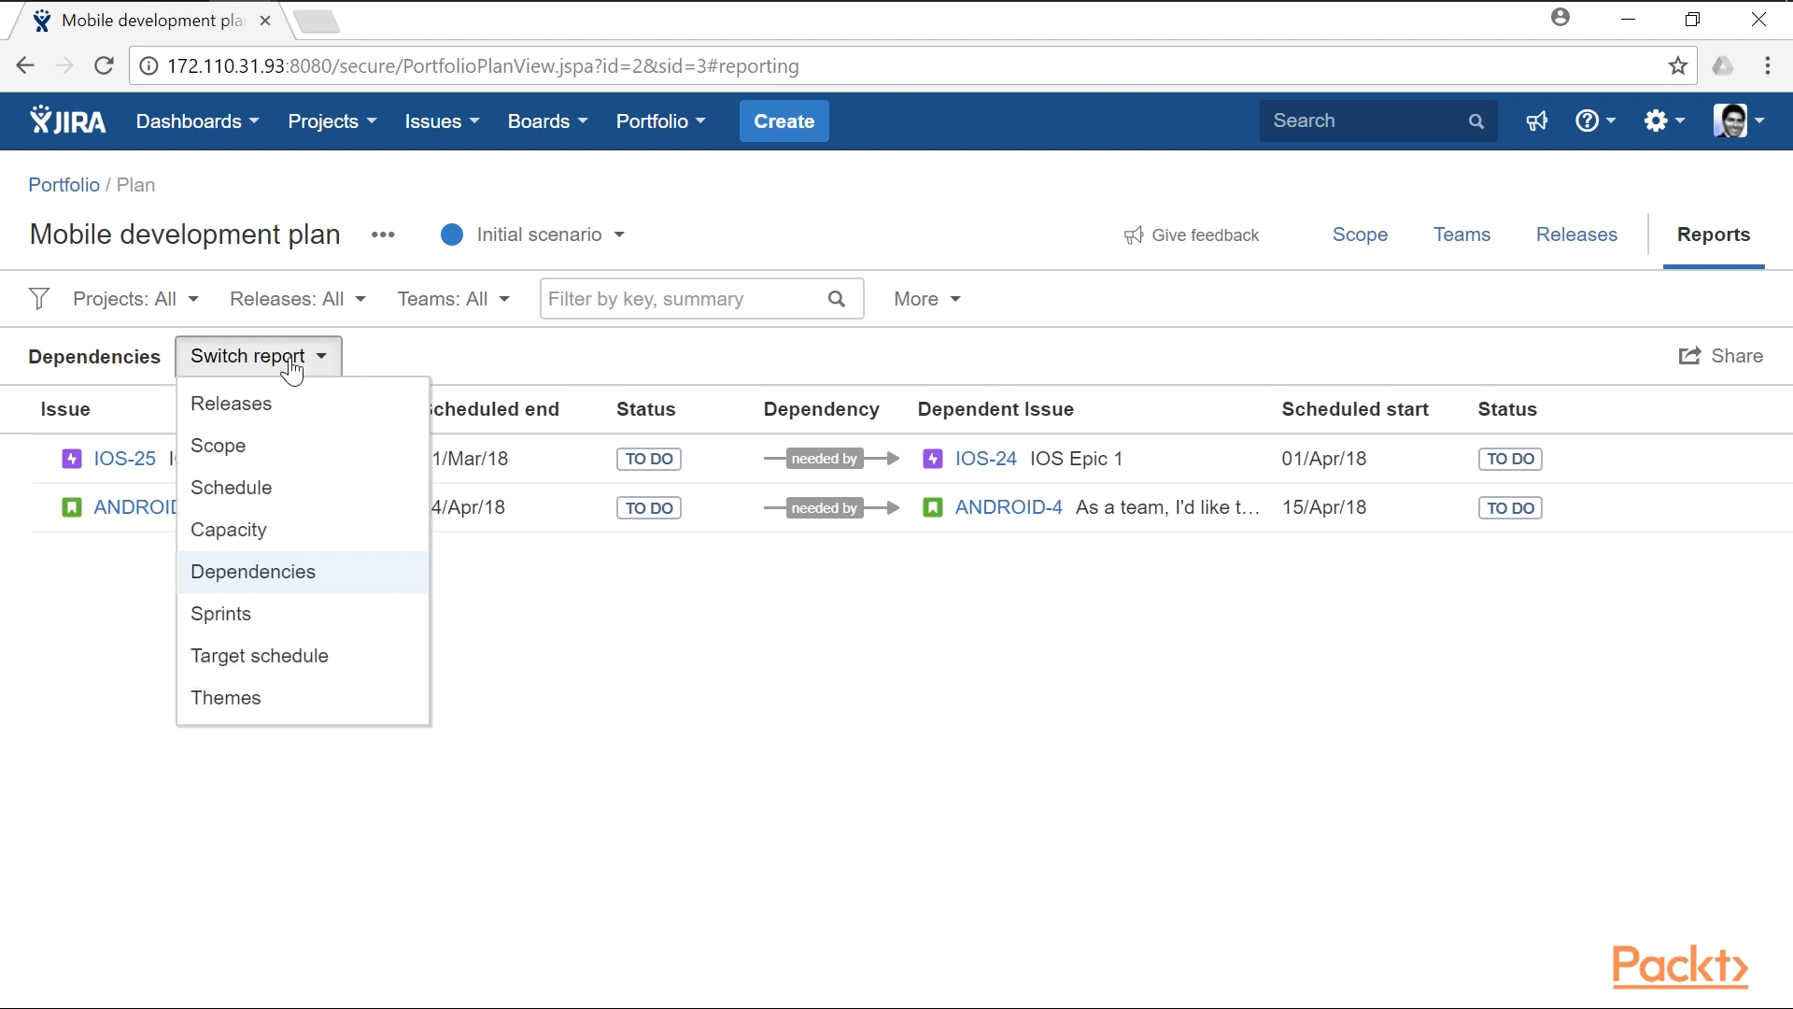
pyautogui.click(280, 416)
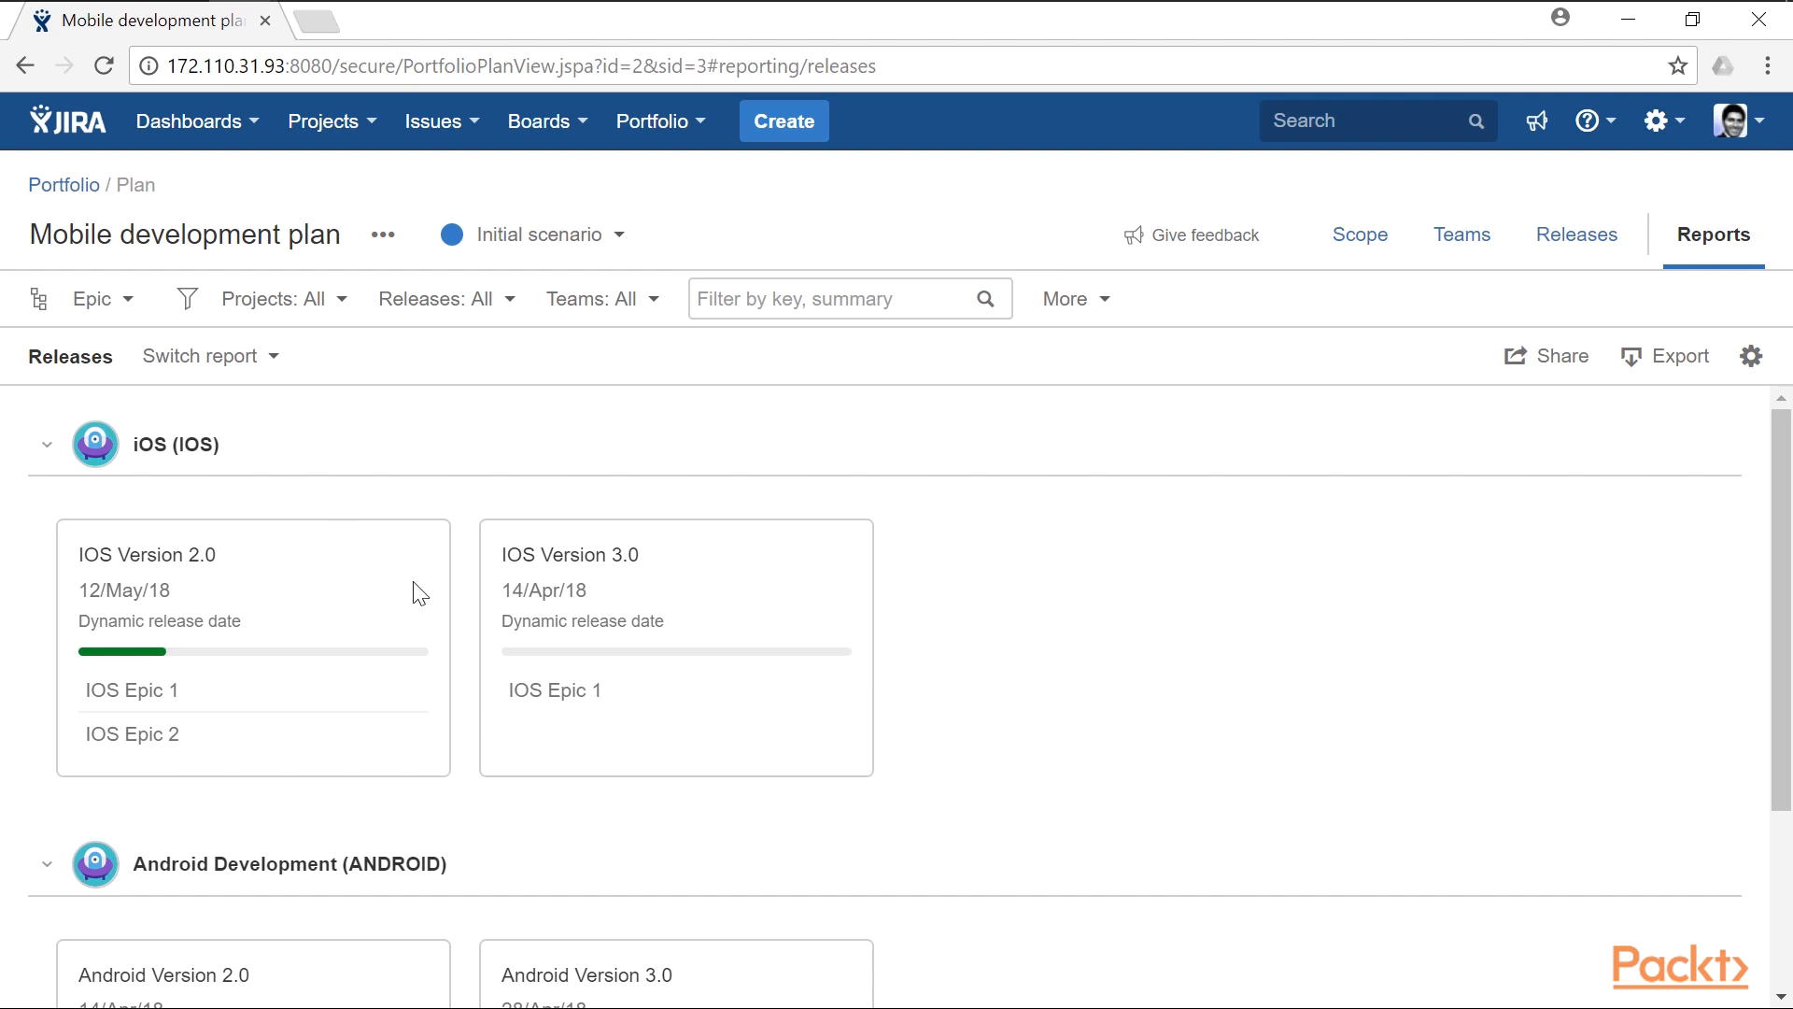
pyautogui.scroll(-3, 419, 594)
pyautogui.scroll(3, 405, 603)
pyautogui.click(120, 306)
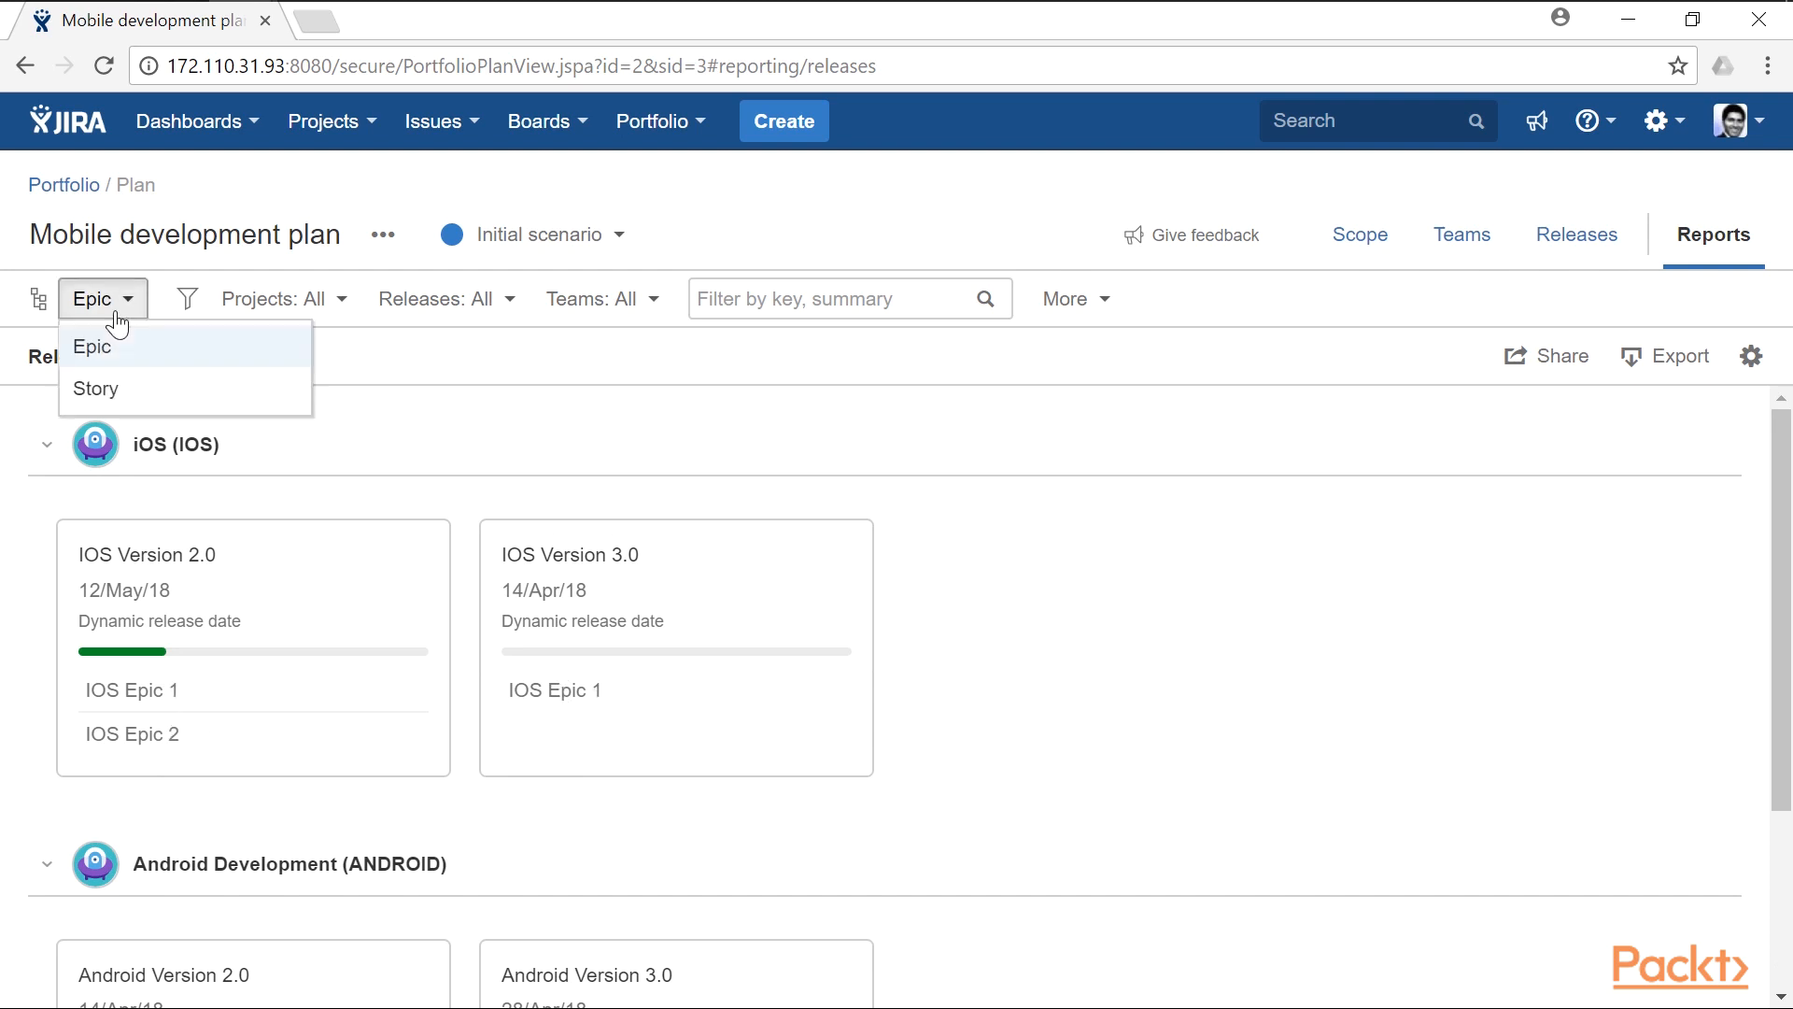
pyautogui.click(123, 388)
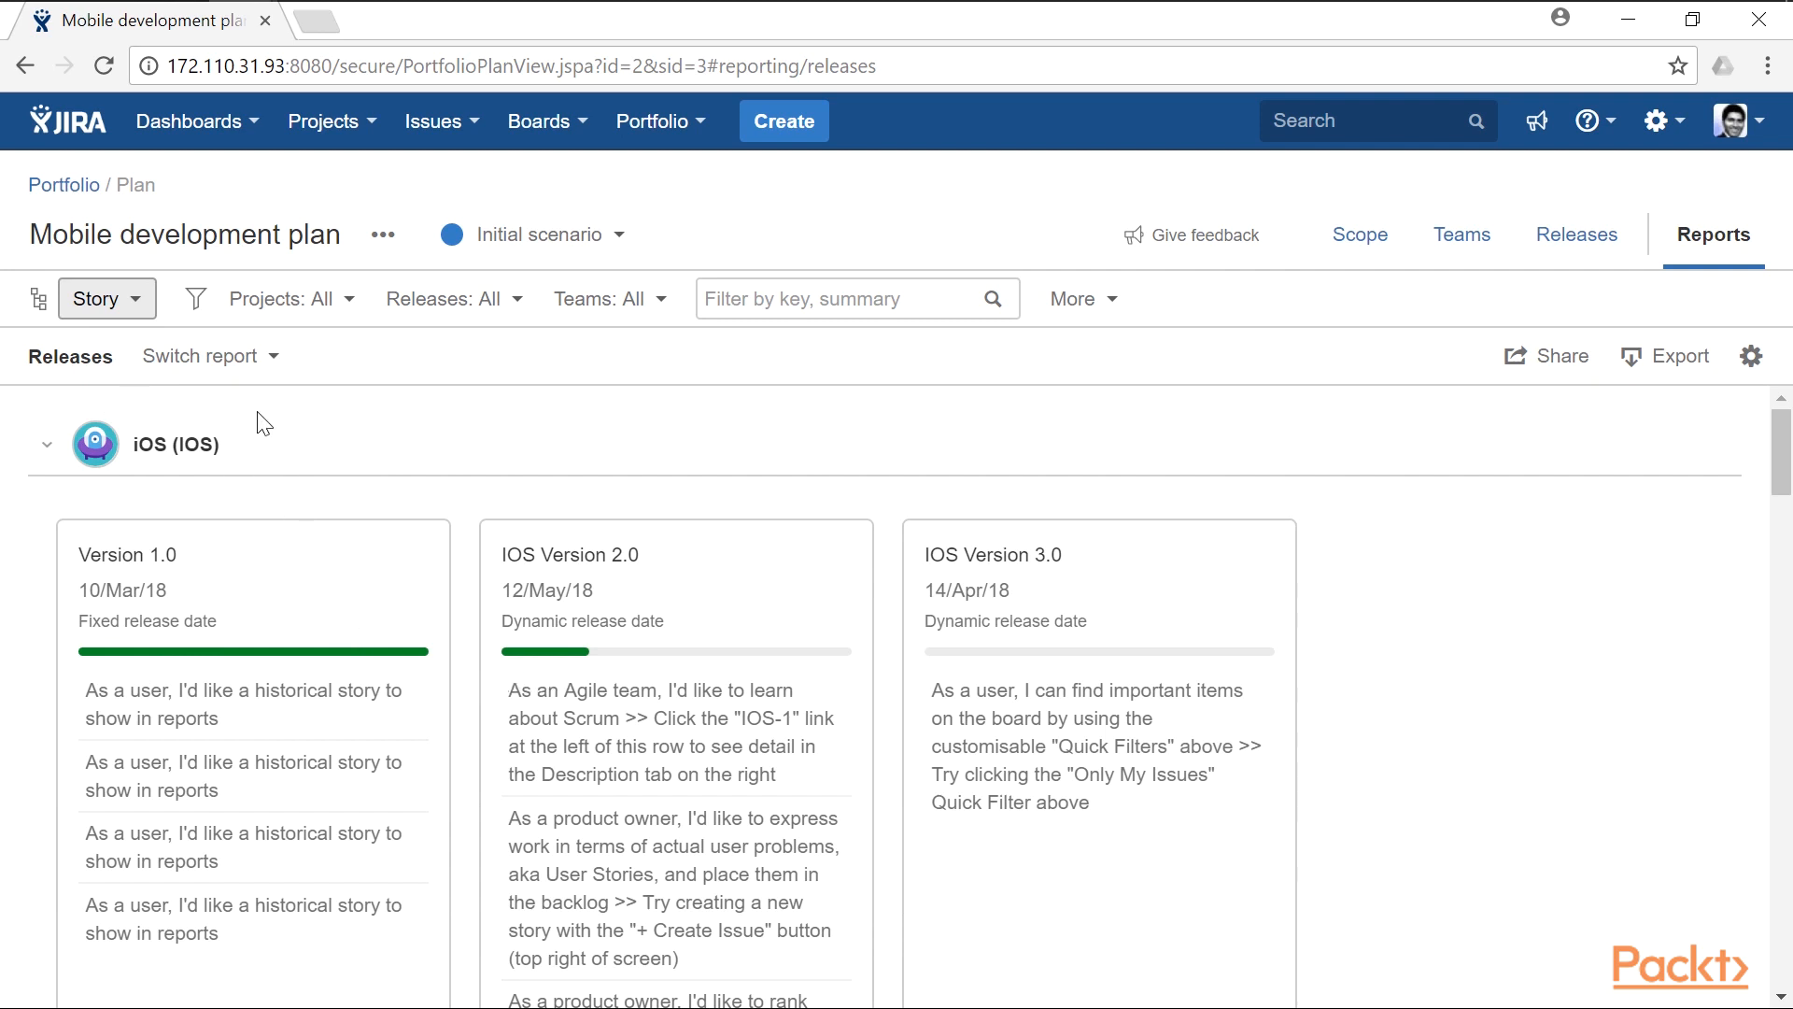
# - Switch to the Scope report and look through the story points, progress and teams of the listed stories
pyautogui.click(246, 367)
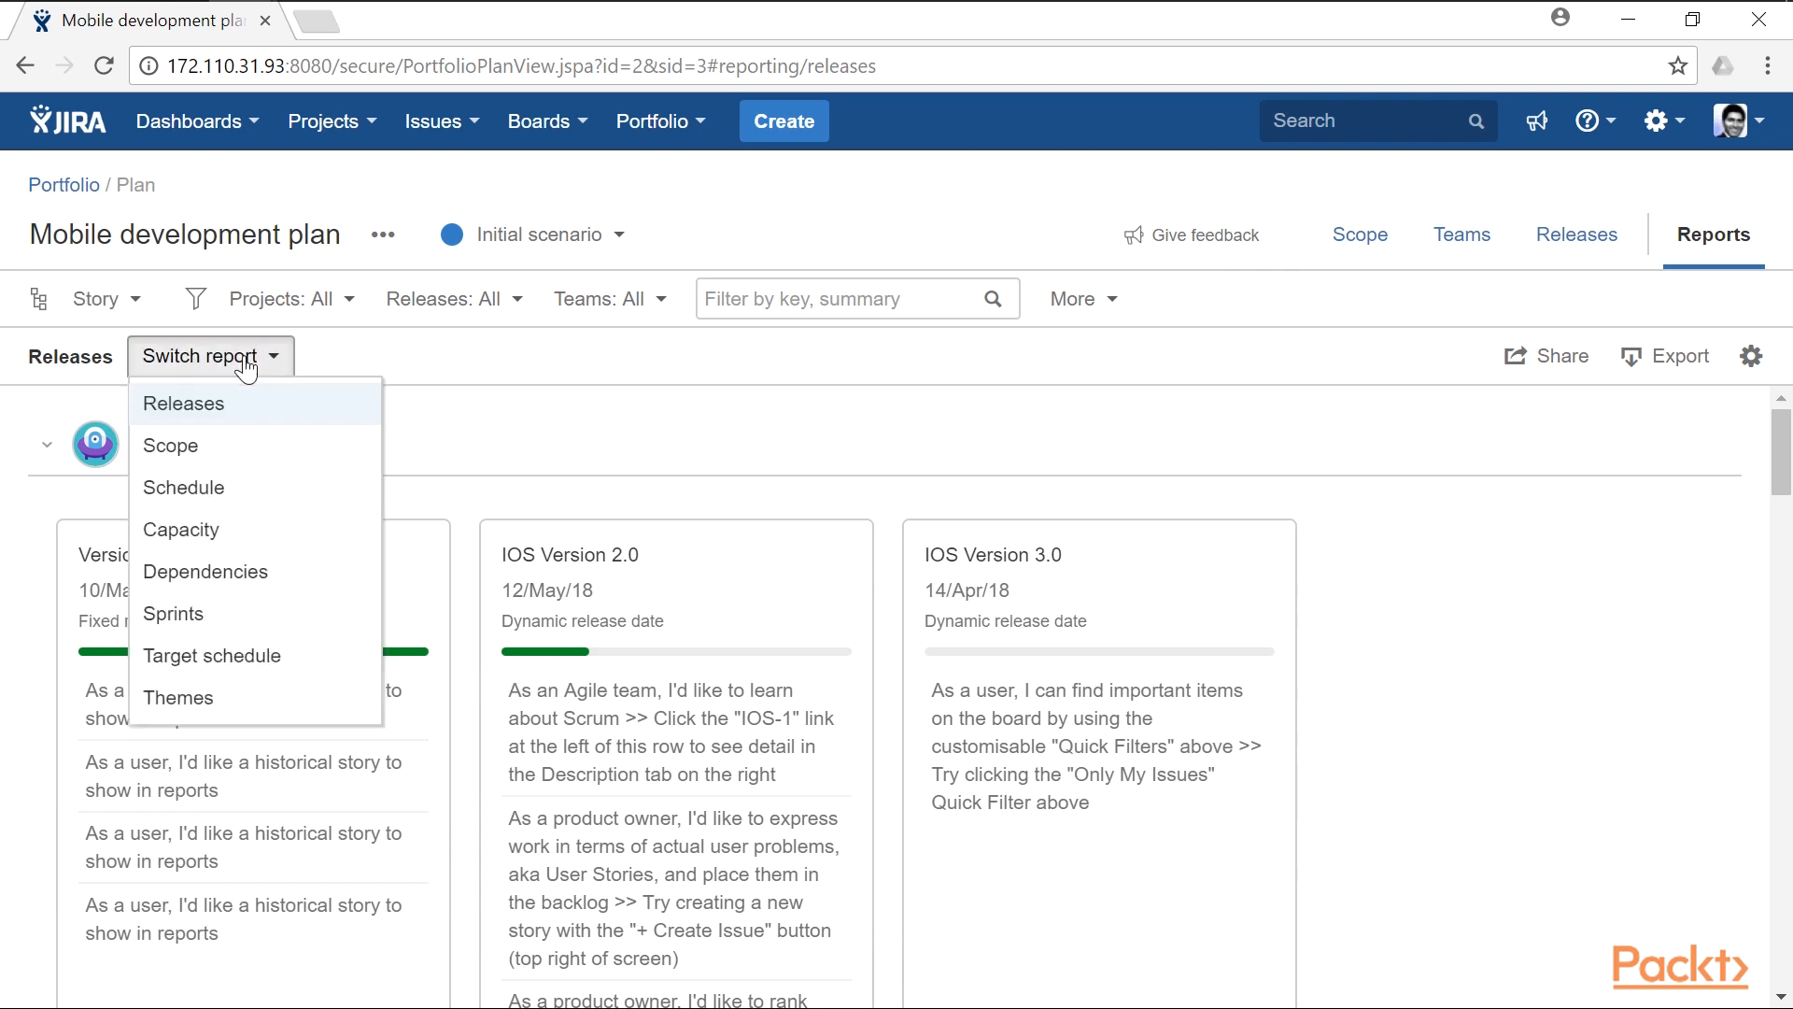
pyautogui.click(251, 456)
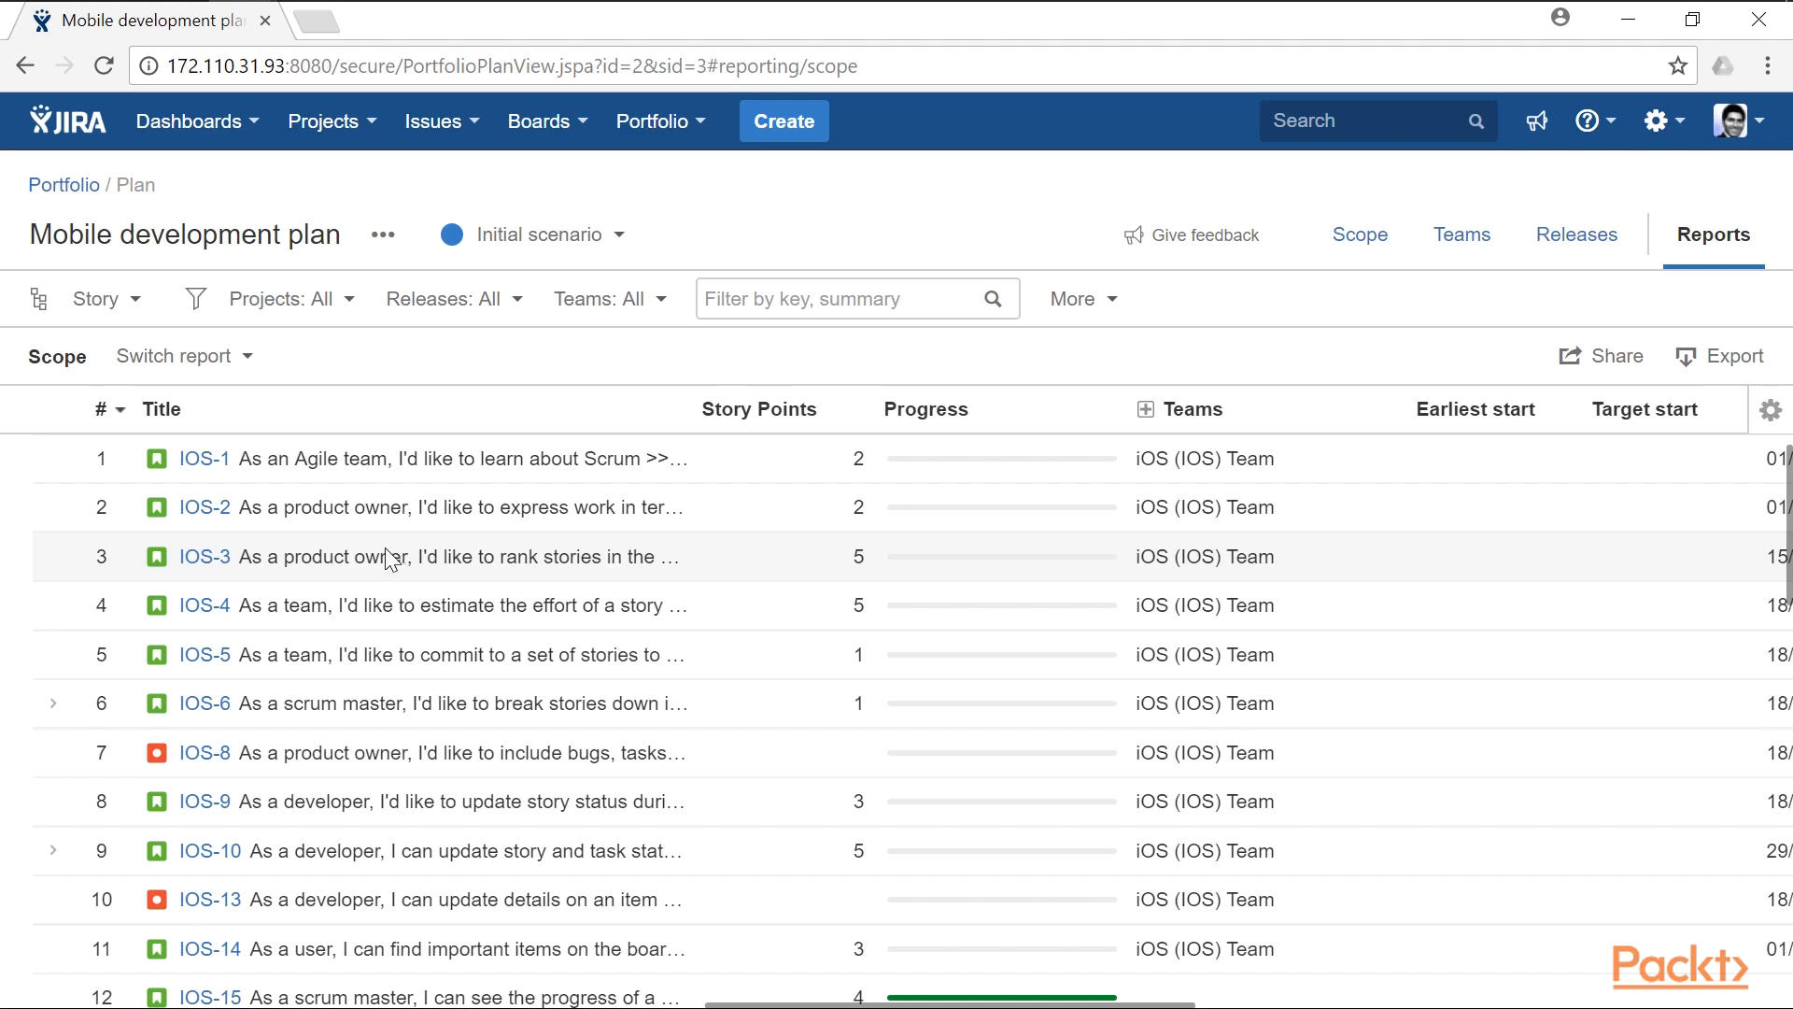
pyautogui.scroll(-3, 390, 561)
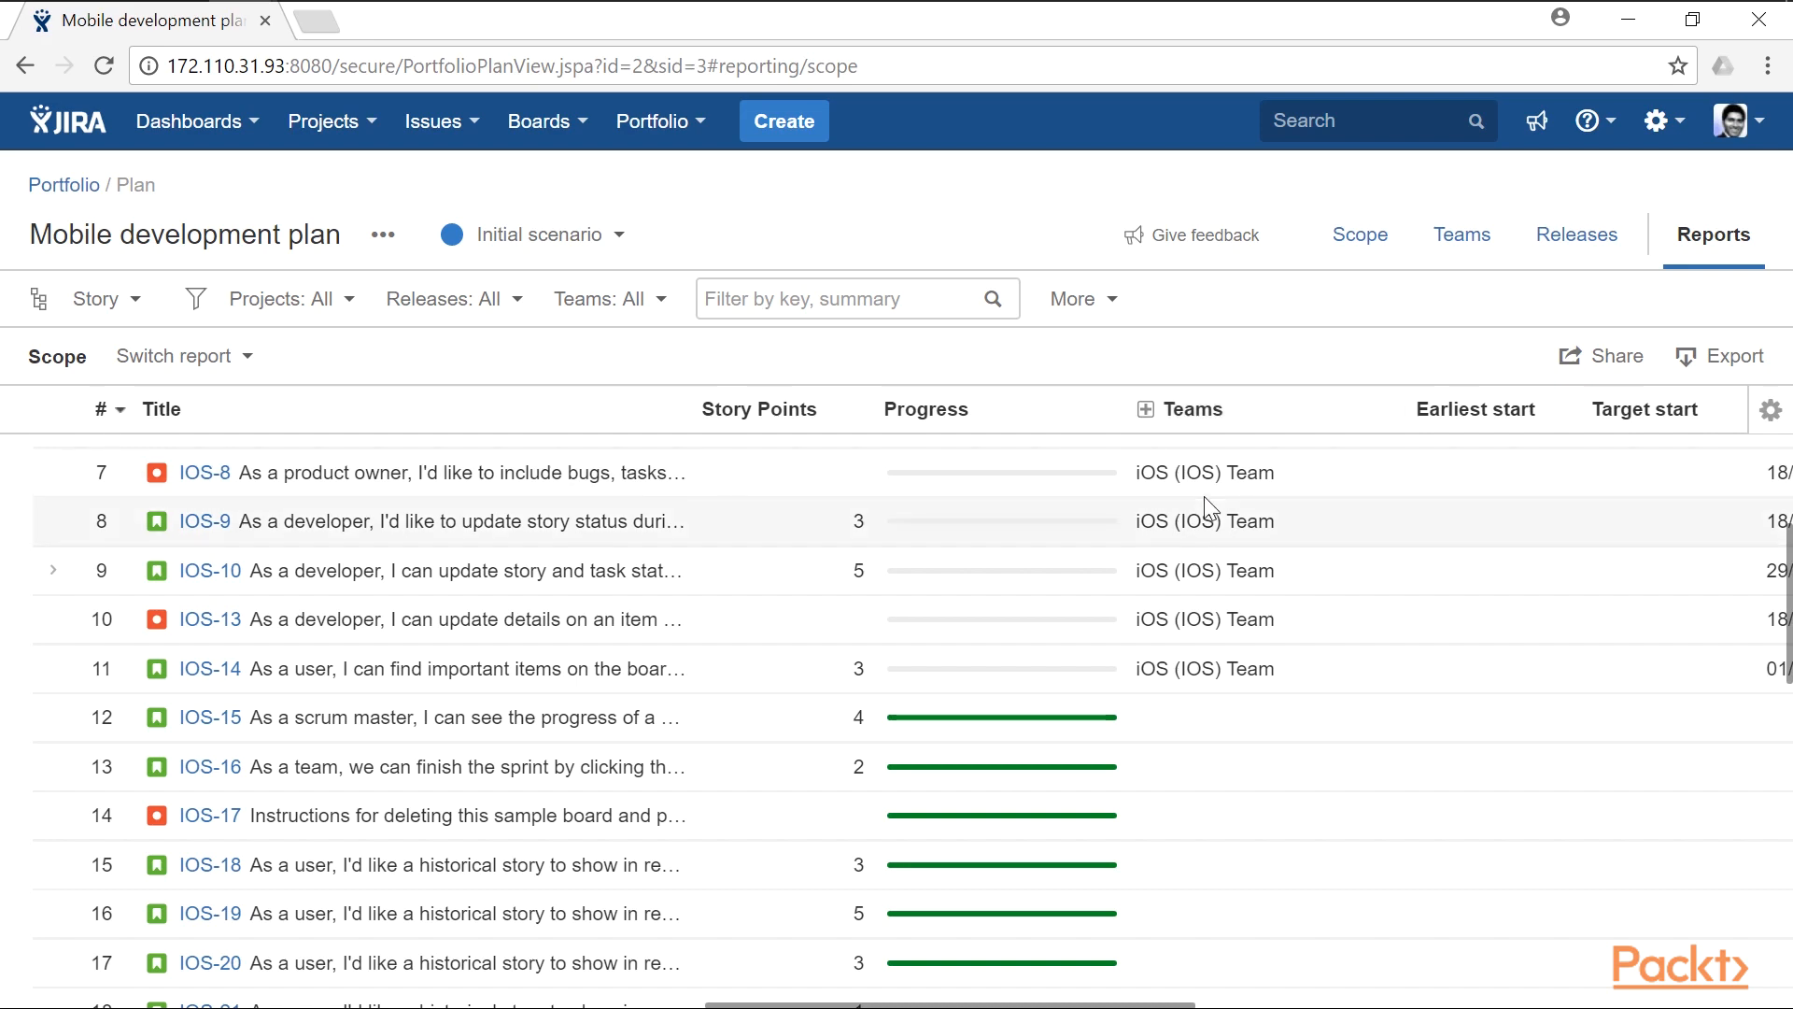
pyautogui.scroll(-3, 1199, 561)
pyautogui.scroll(3, 1199, 560)
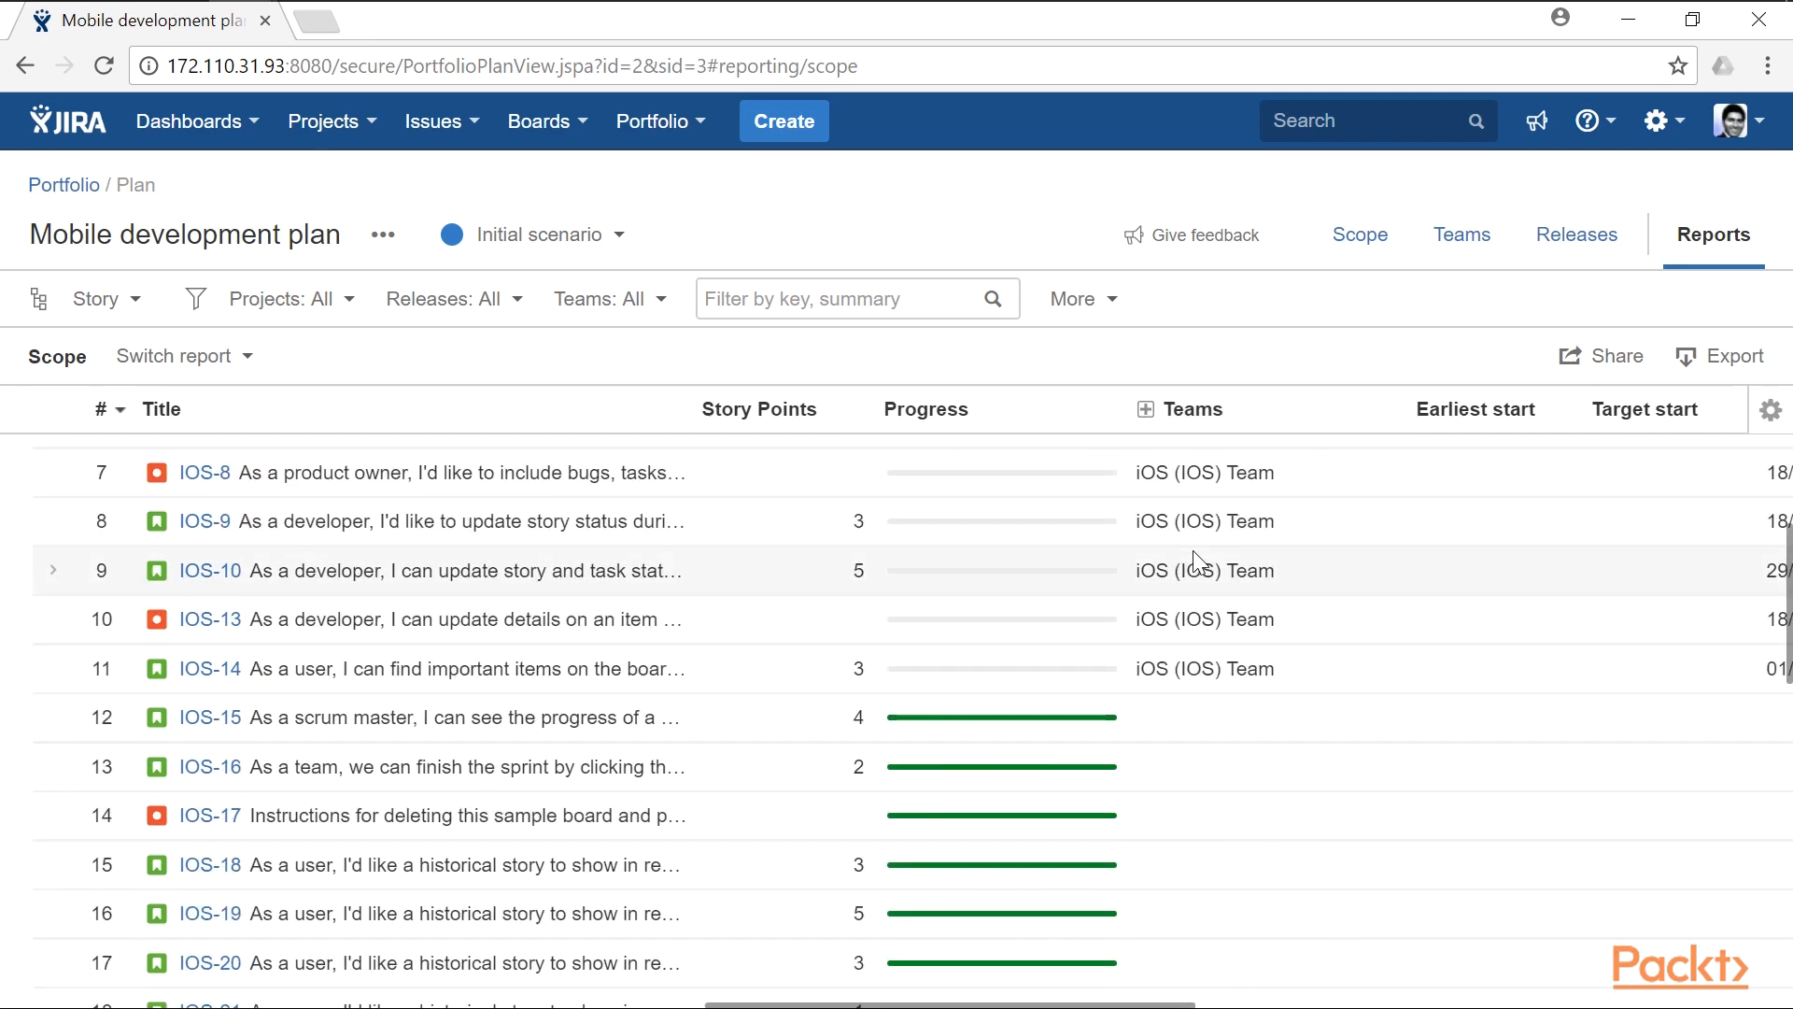
pyautogui.moveTo(1174, 1004); pyautogui.dragTo(766, 987)
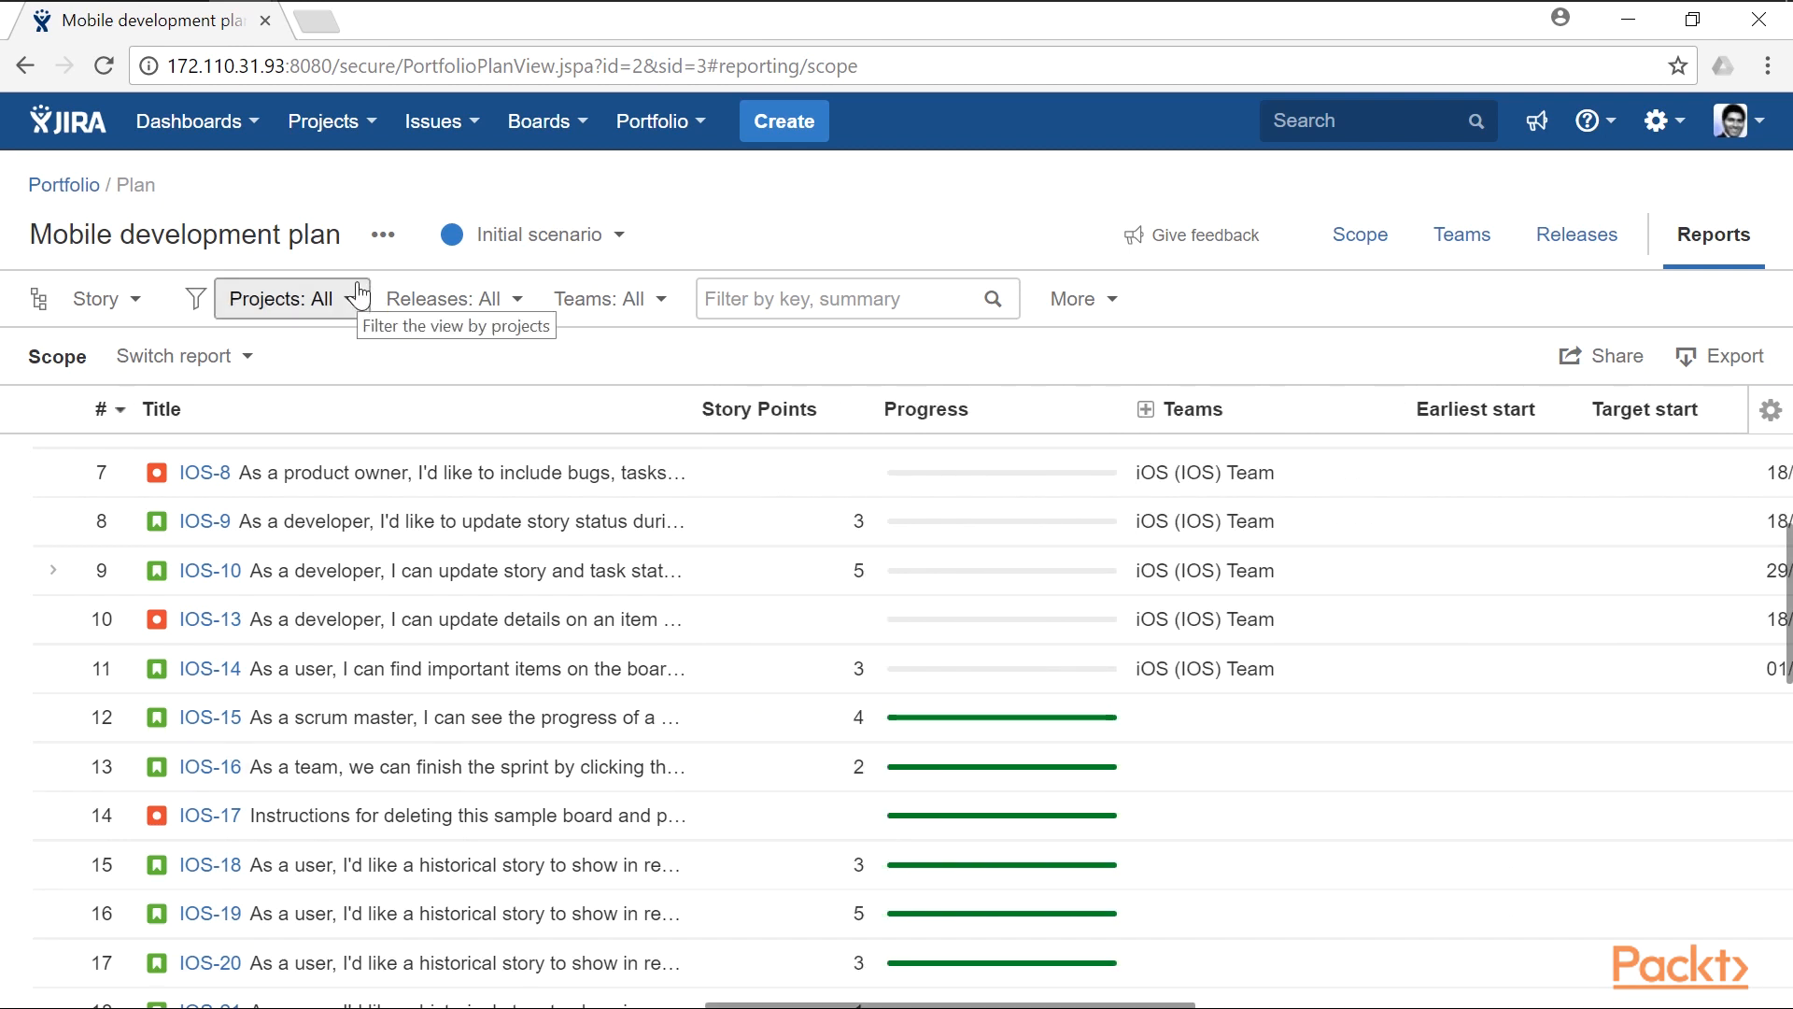
# - Switch to the Schedule report and compare its timeline at Epic level and at Story level
pyautogui.click(249, 368)
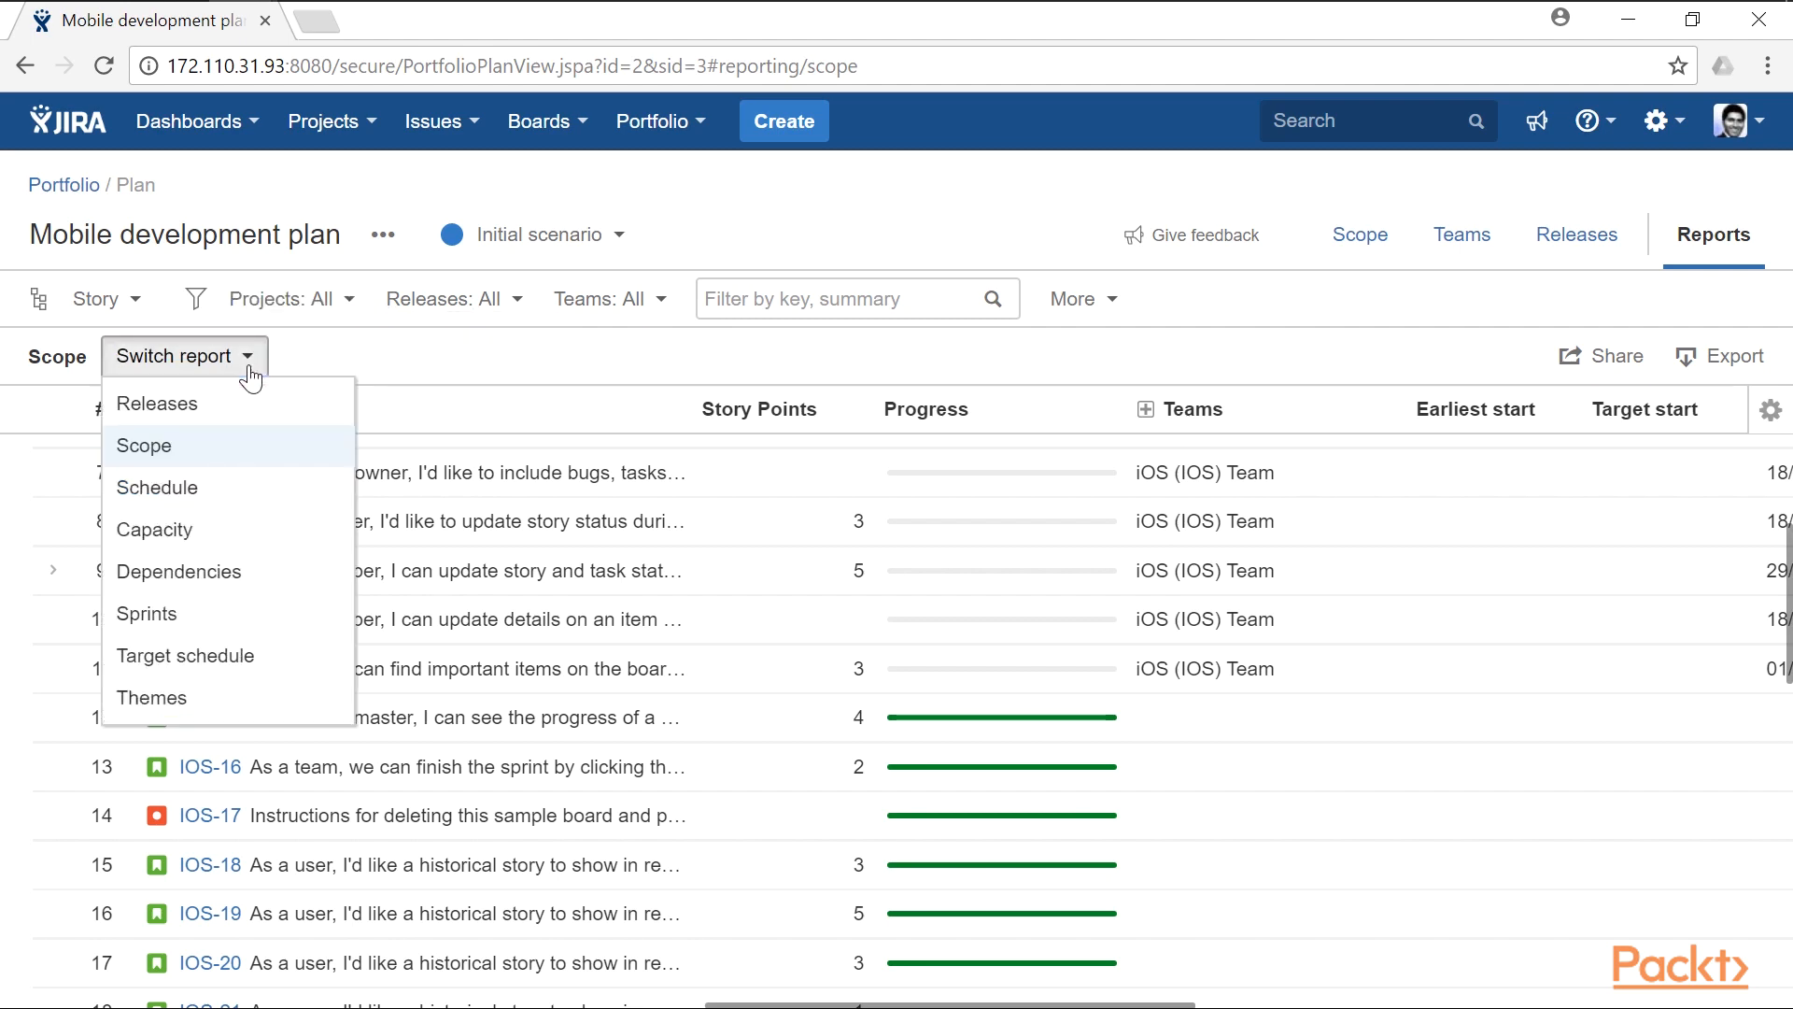
pyautogui.click(211, 502)
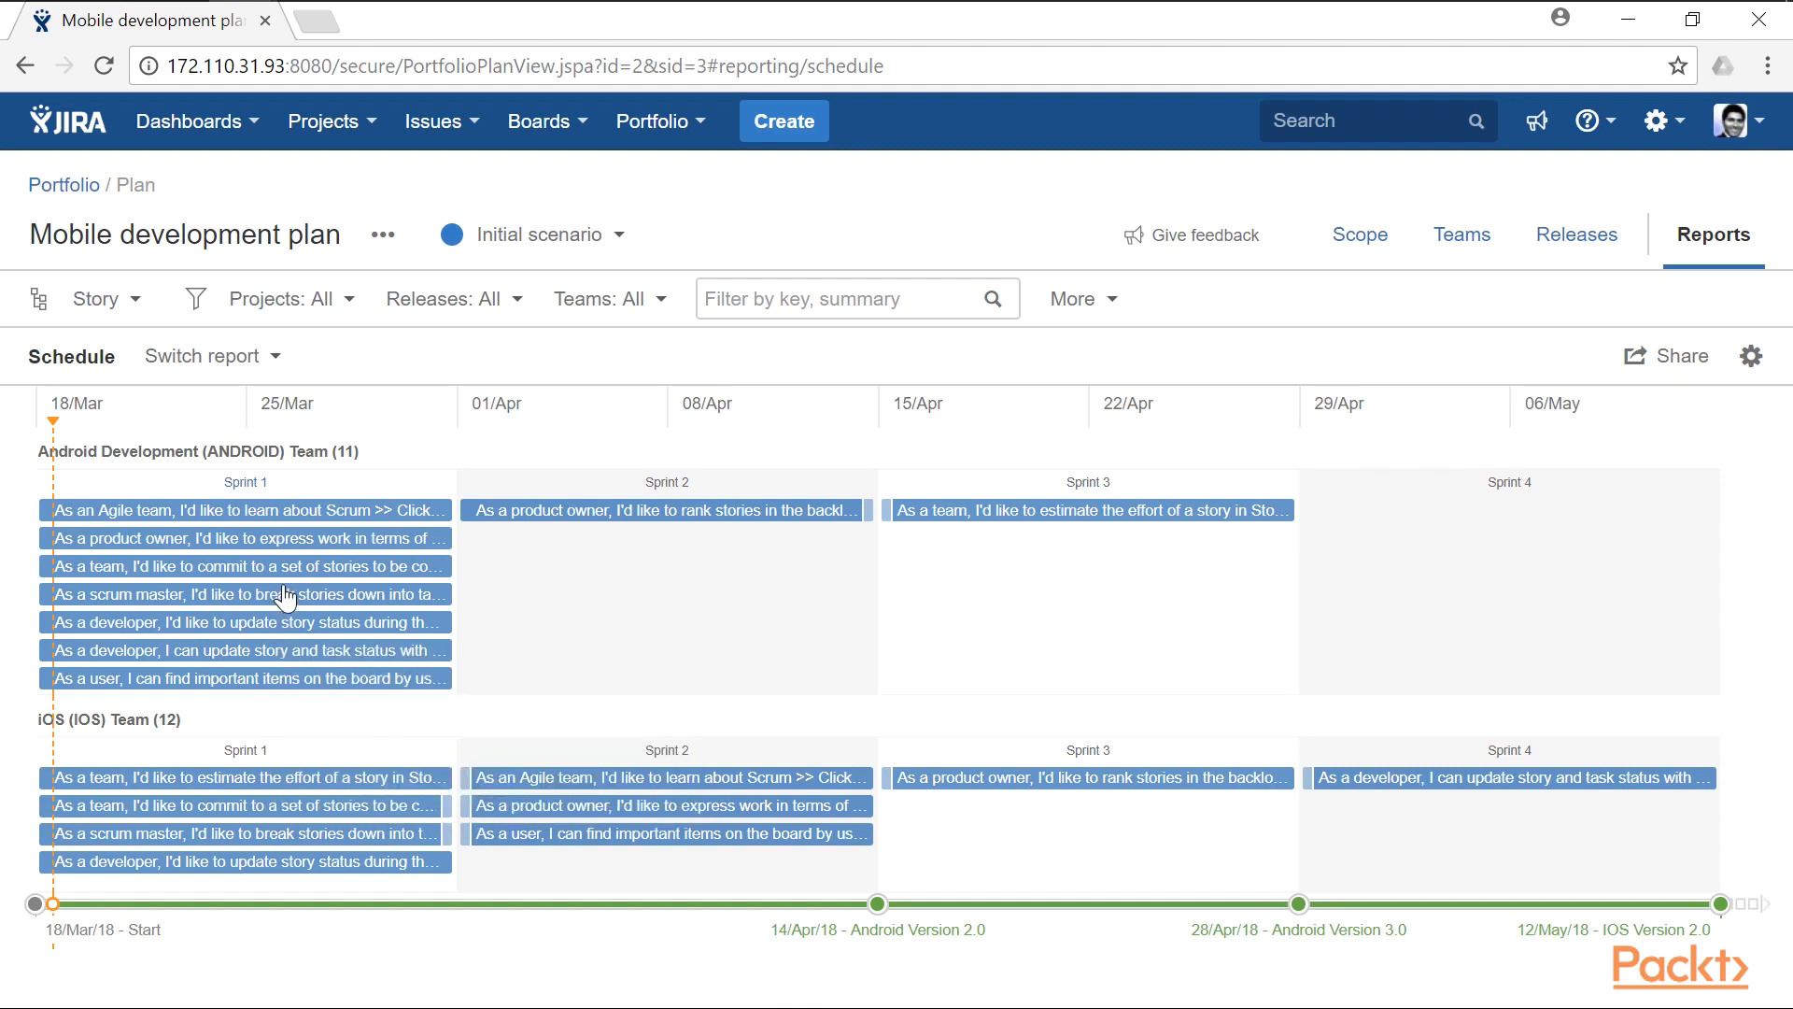
pyautogui.click(129, 299)
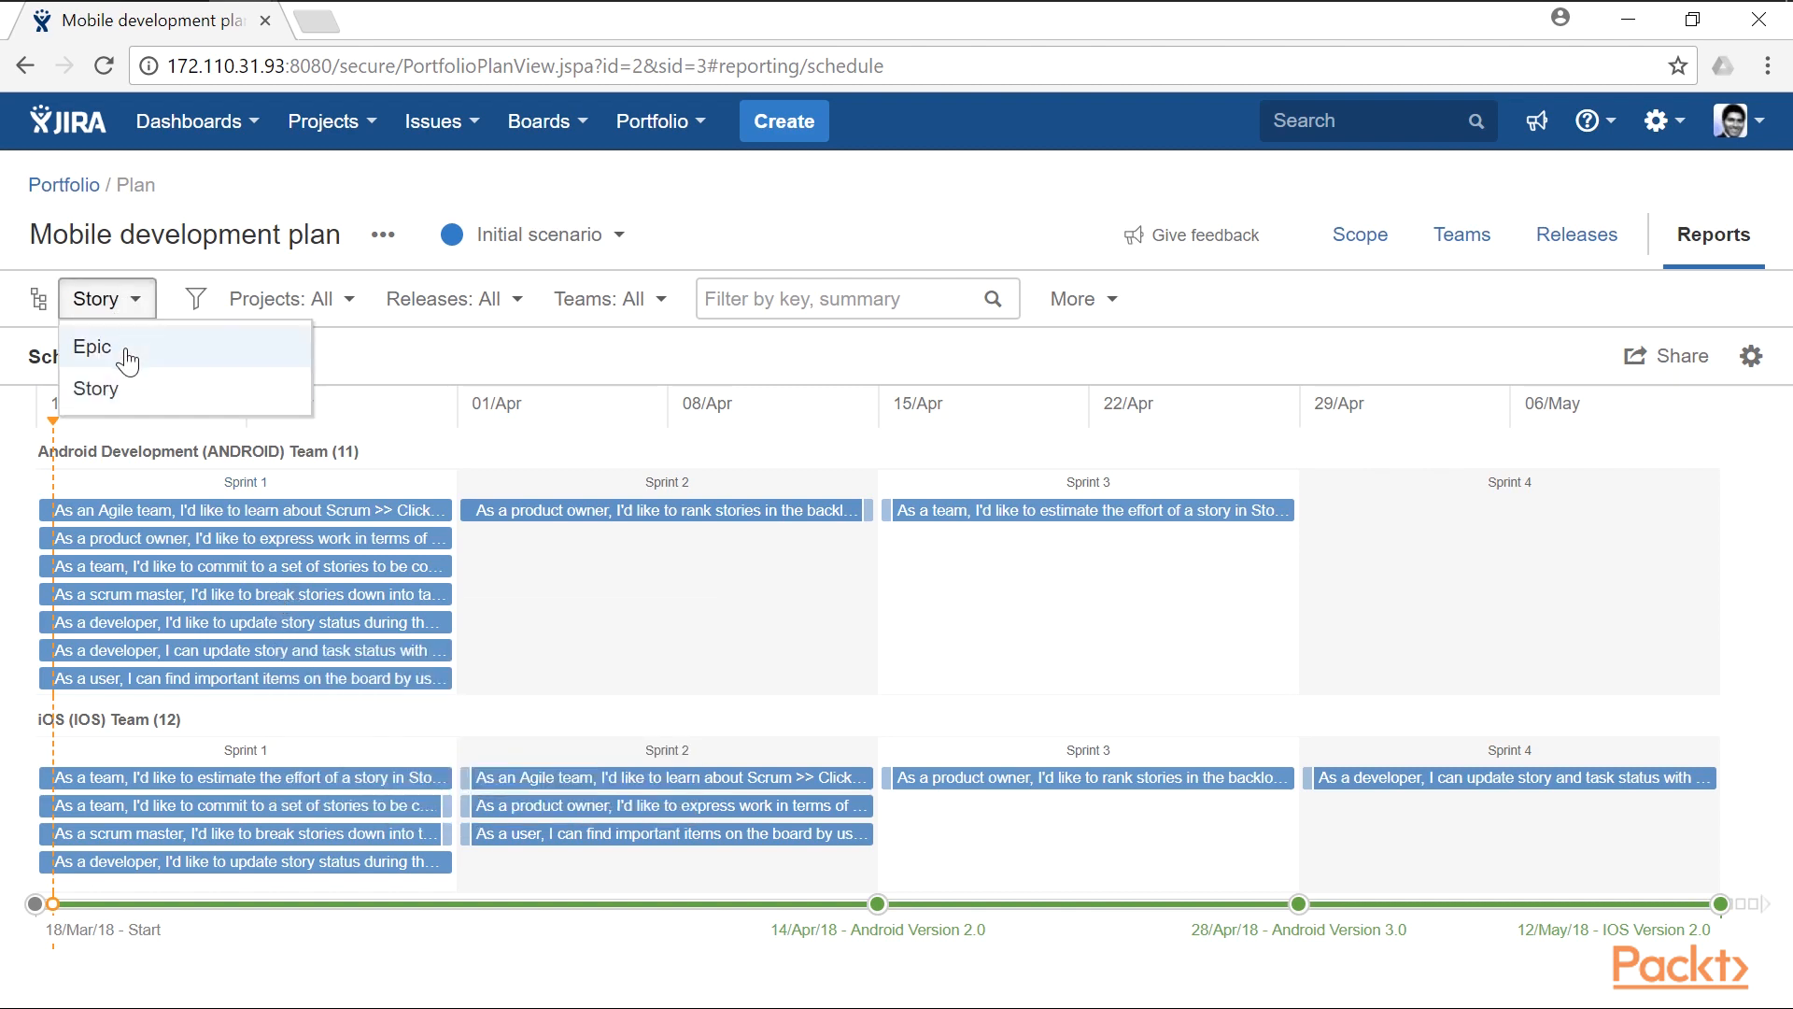
pyautogui.click(93, 347)
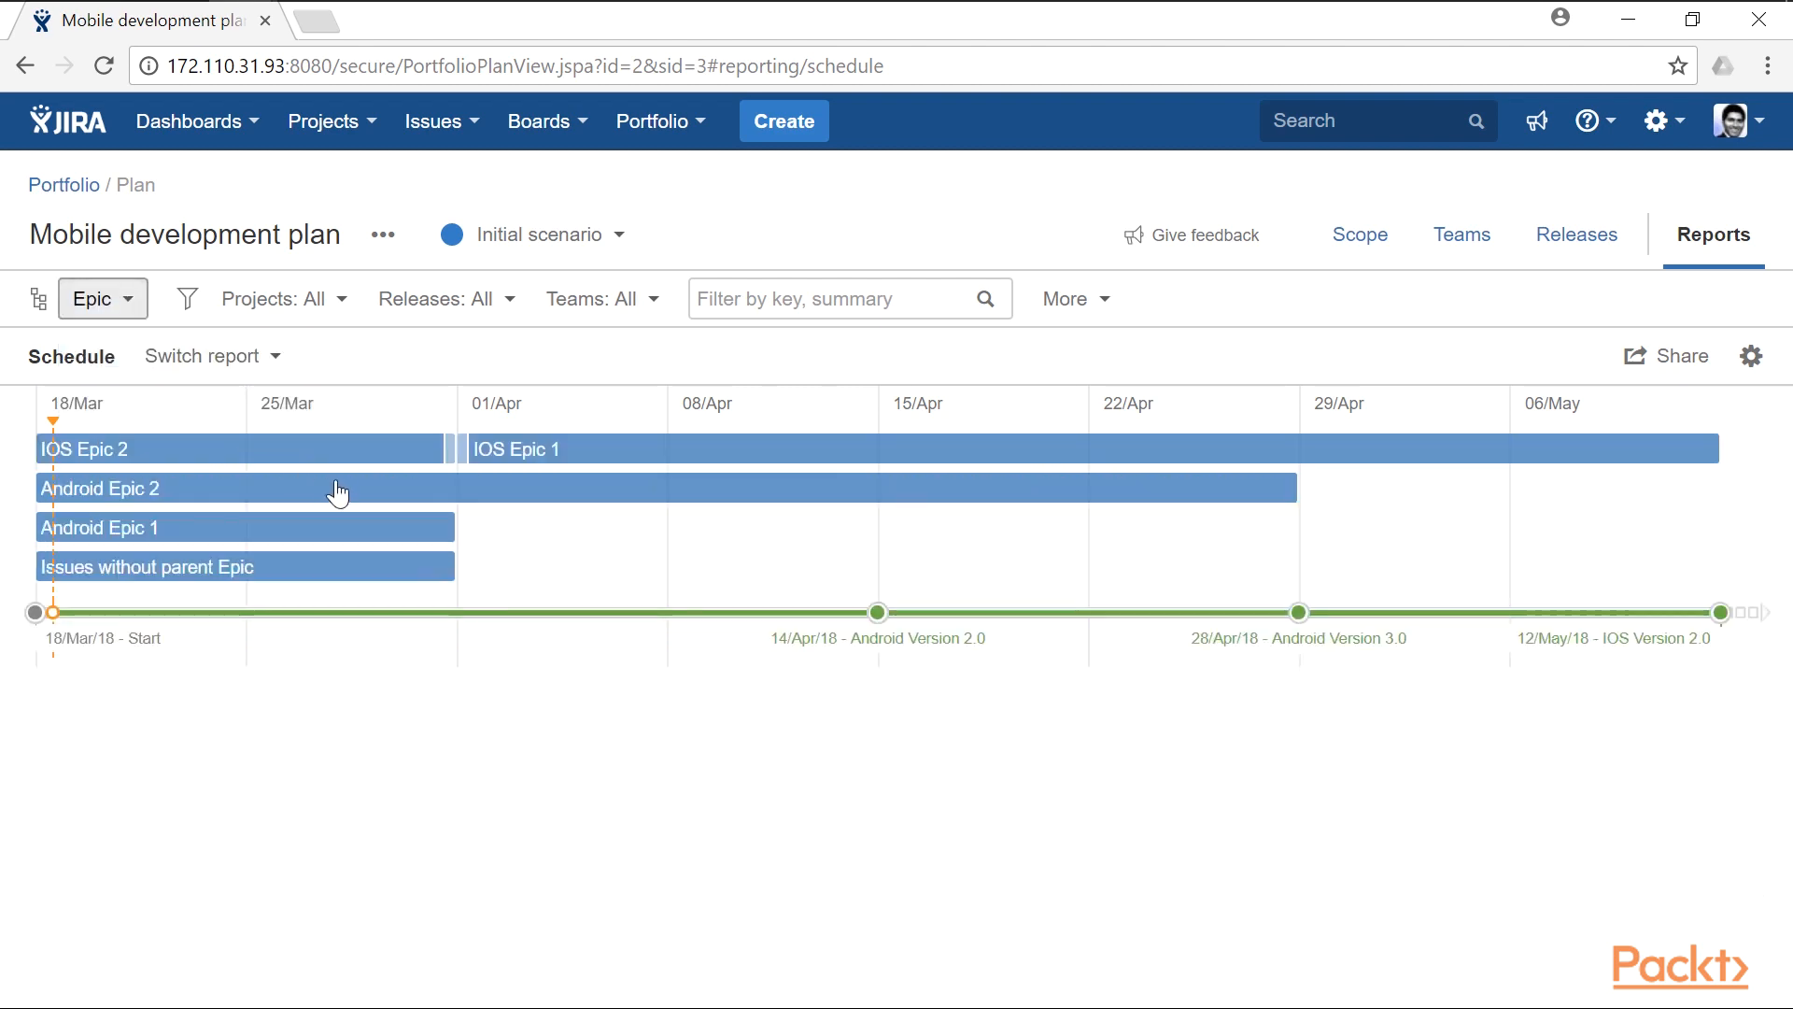
pyautogui.click(121, 311)
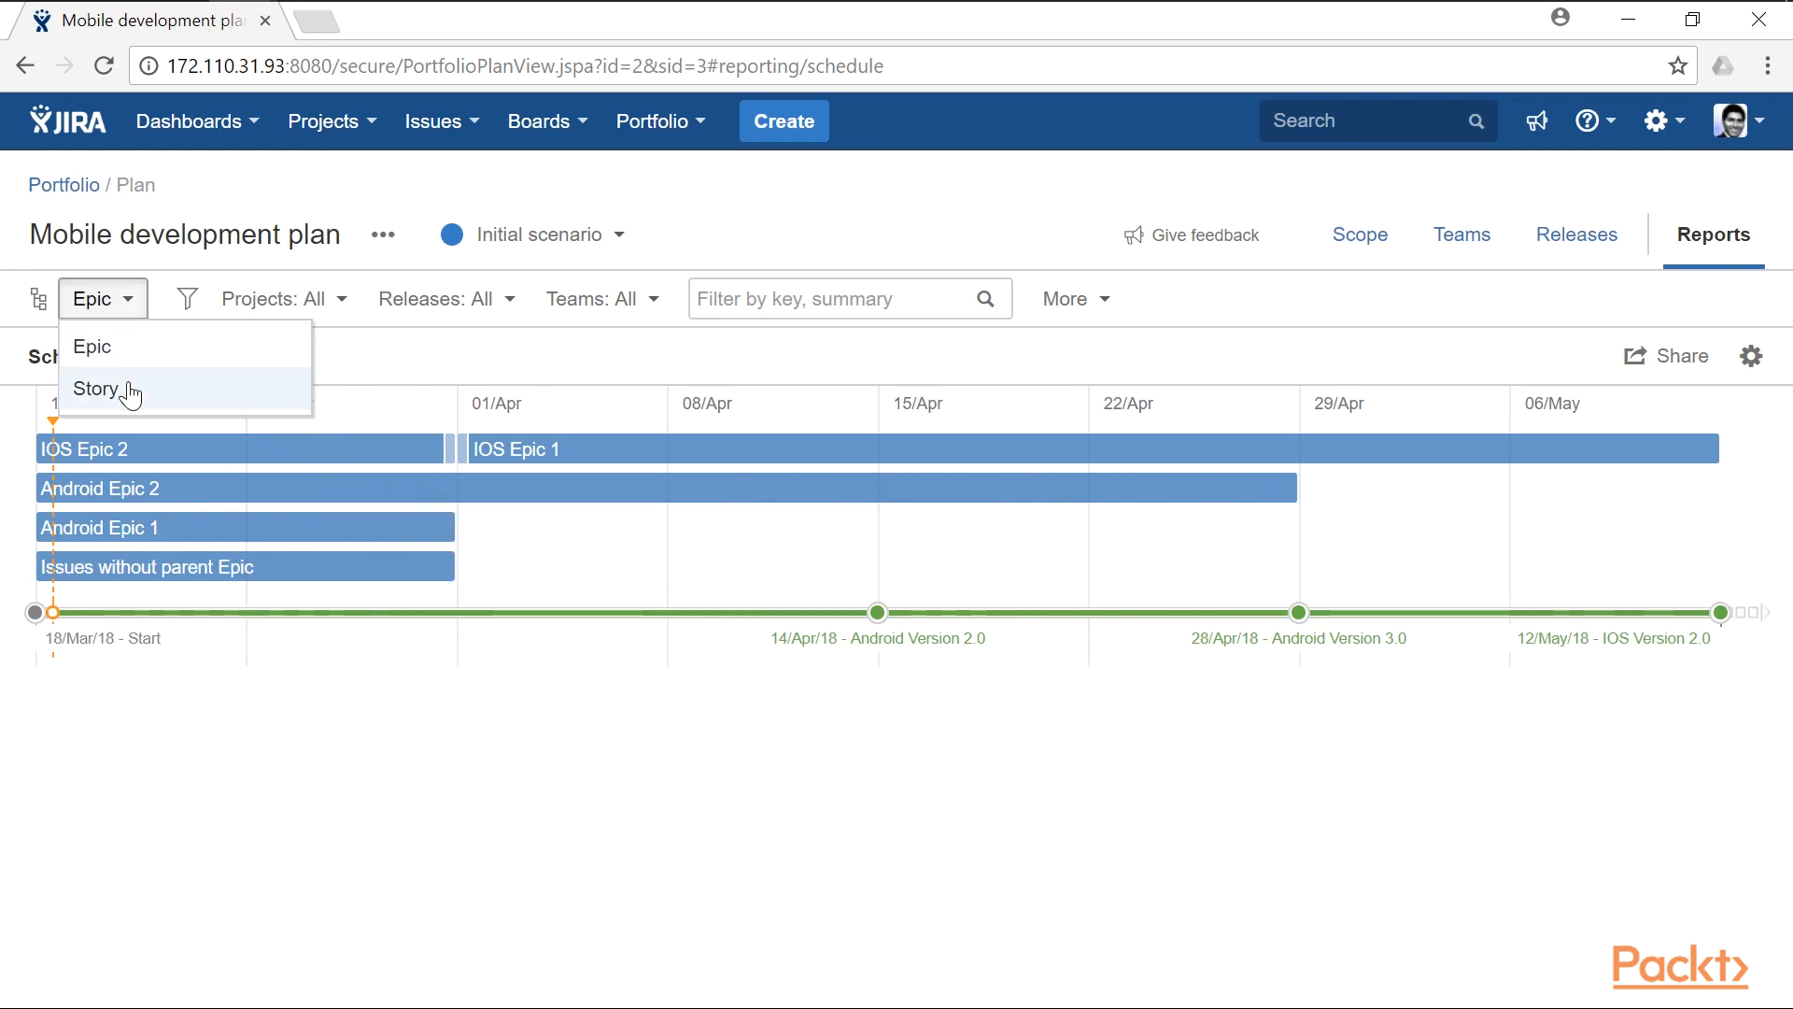
pyautogui.click(130, 390)
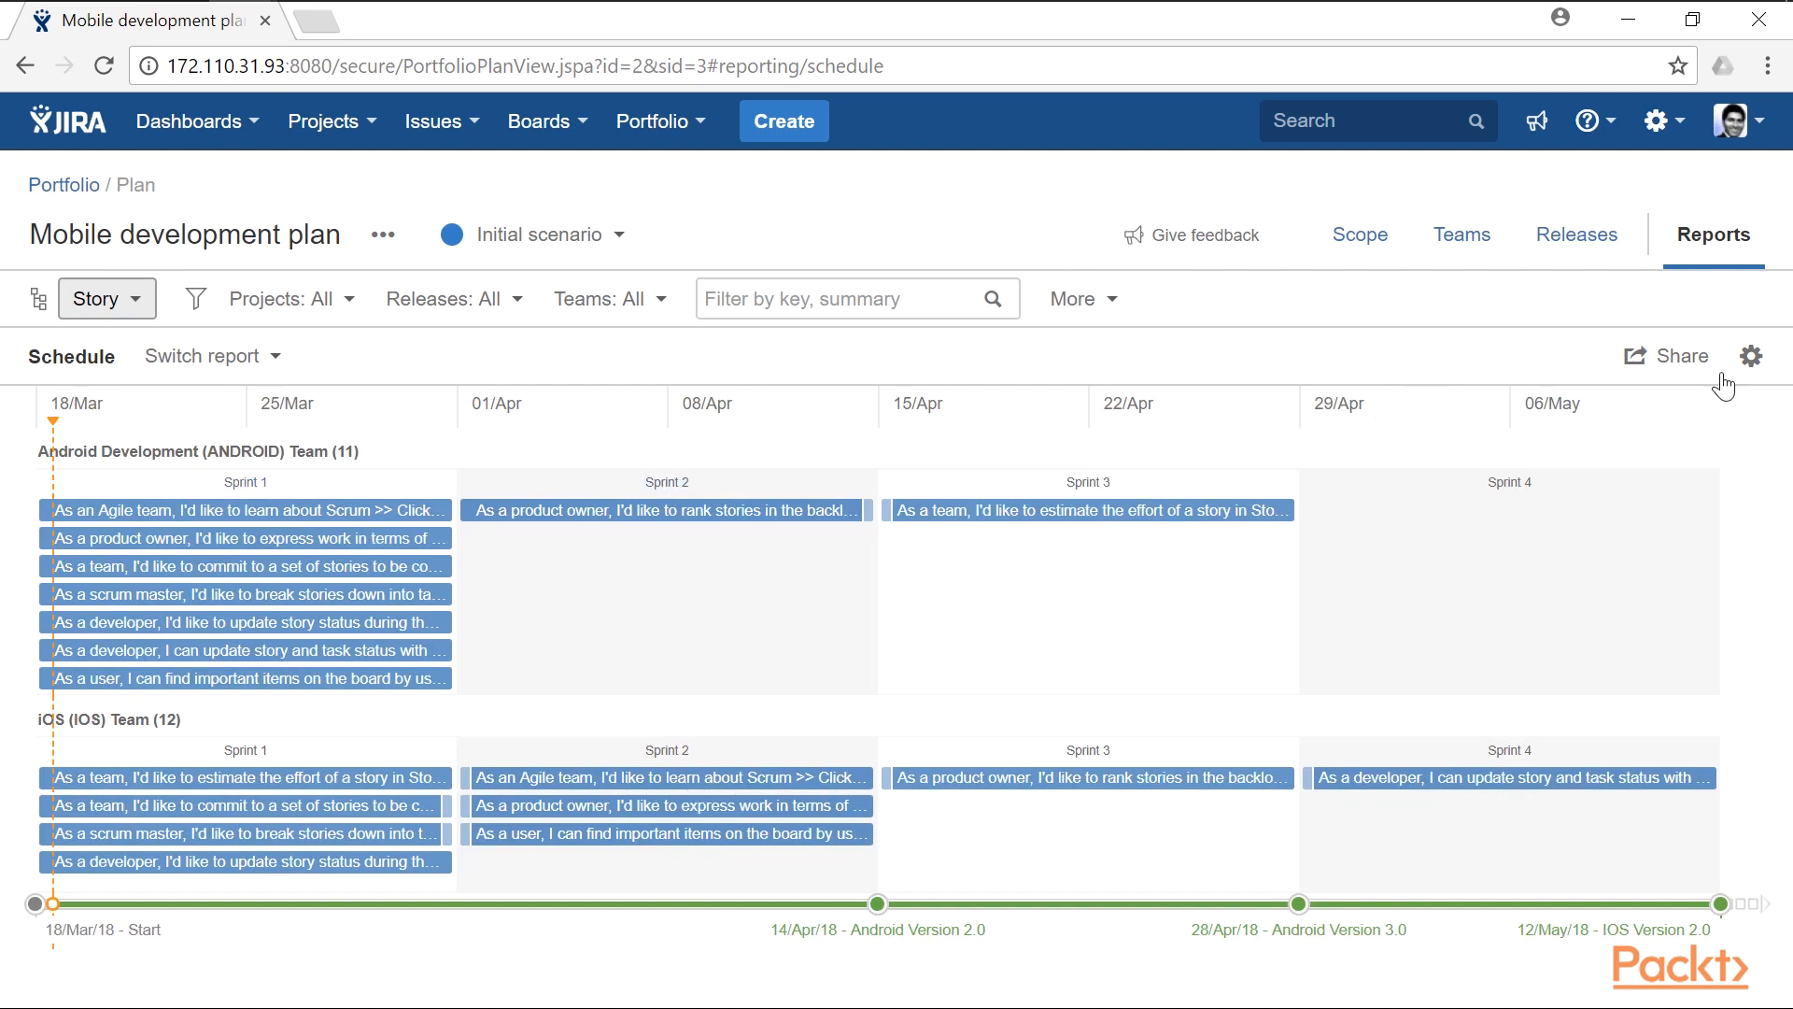
# - Set the schedule line to Projects with grouping by Person, and review the resulting timeline
pyautogui.click(1752, 359)
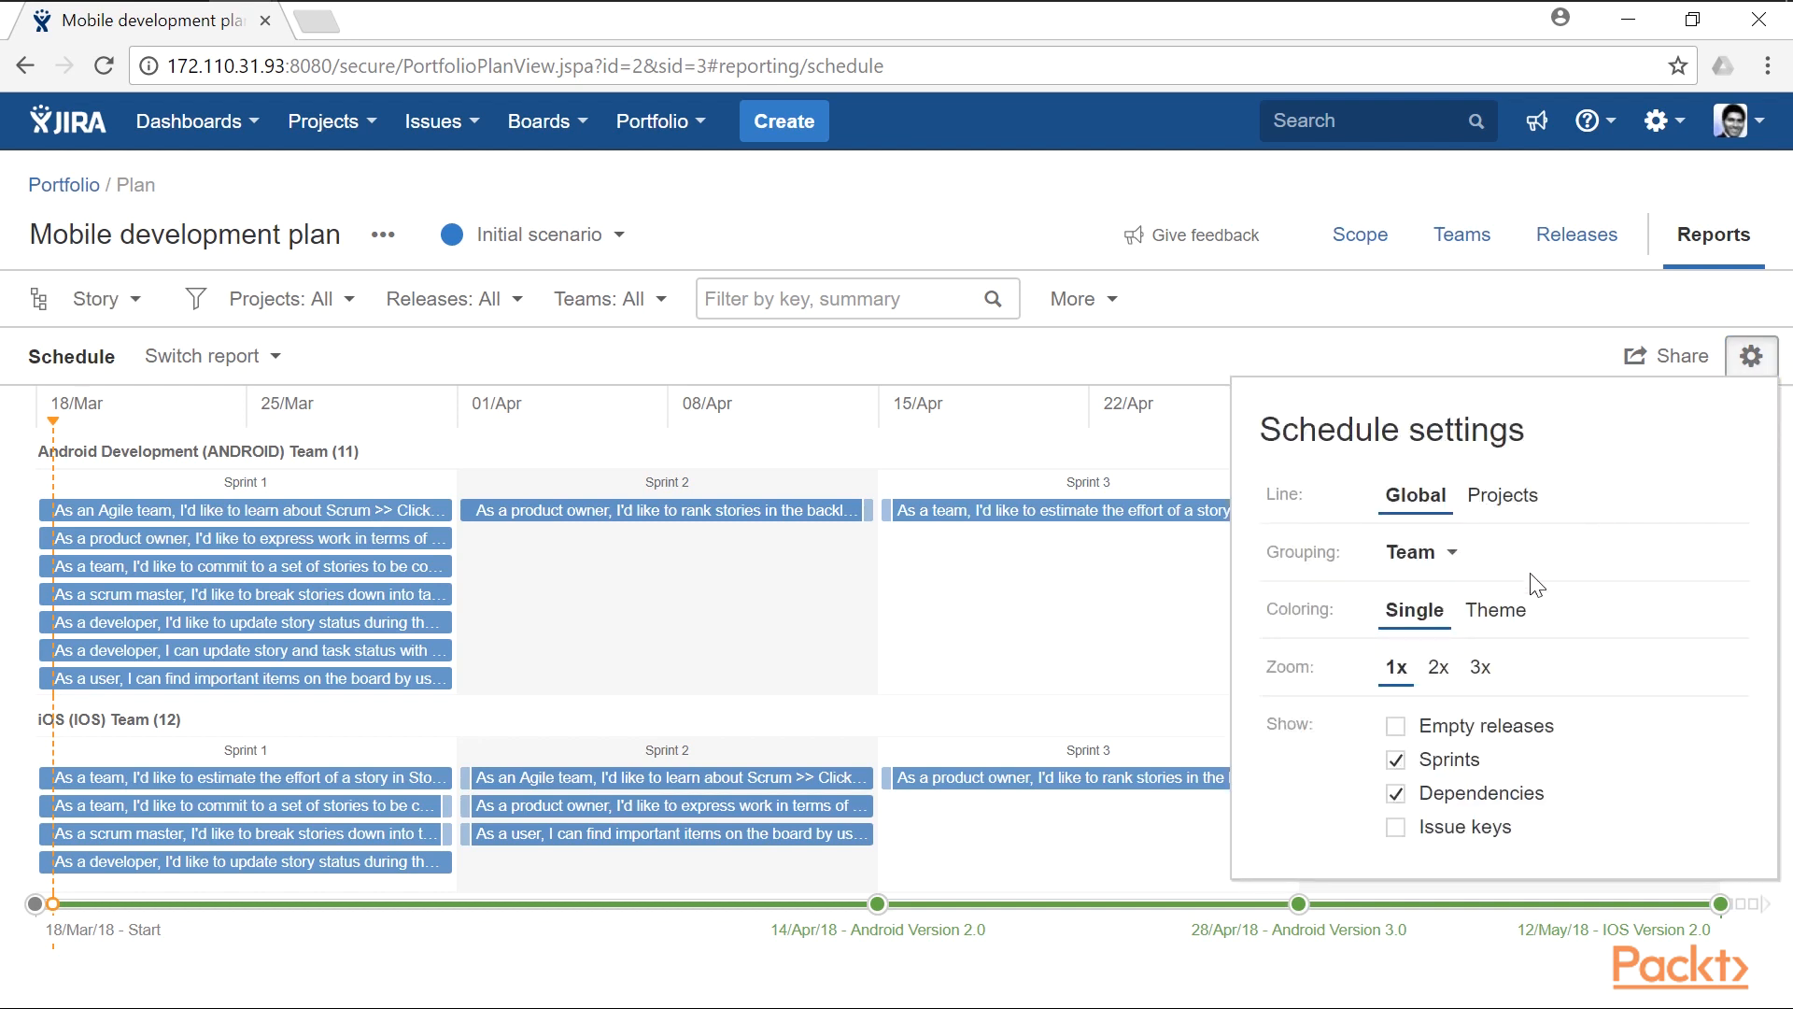
pyautogui.click(1503, 497)
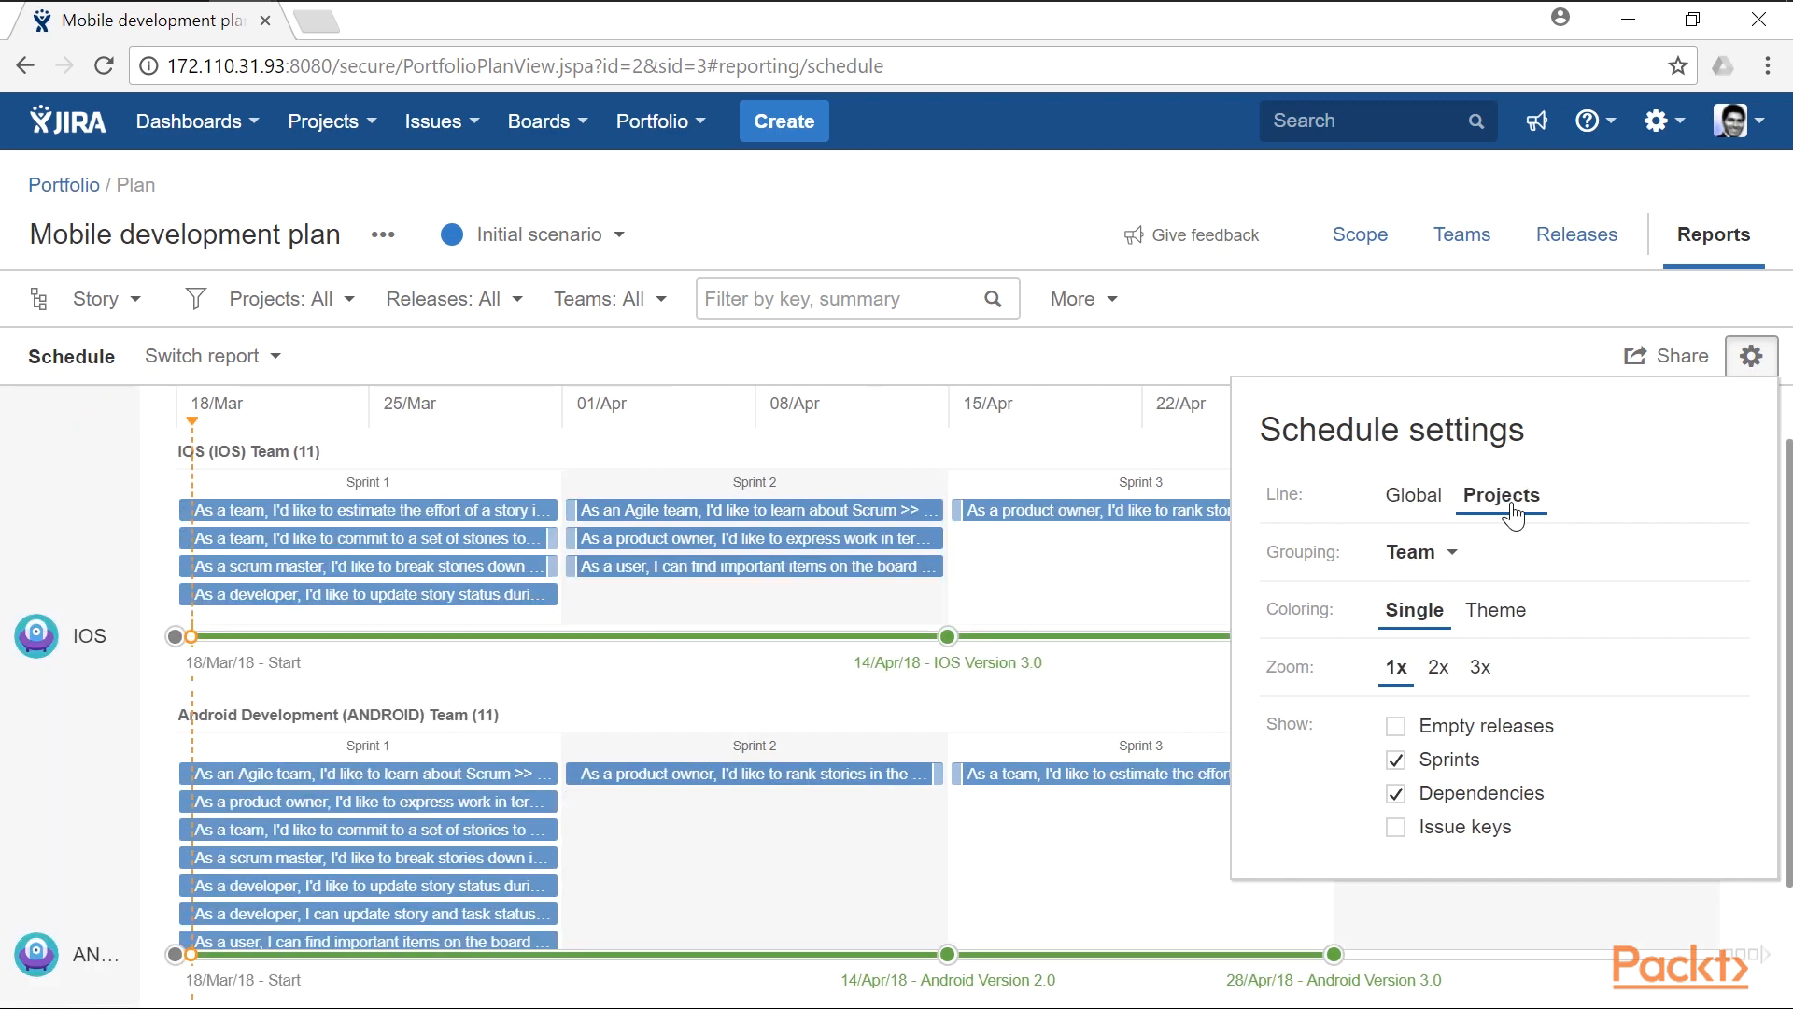
pyautogui.click(1457, 560)
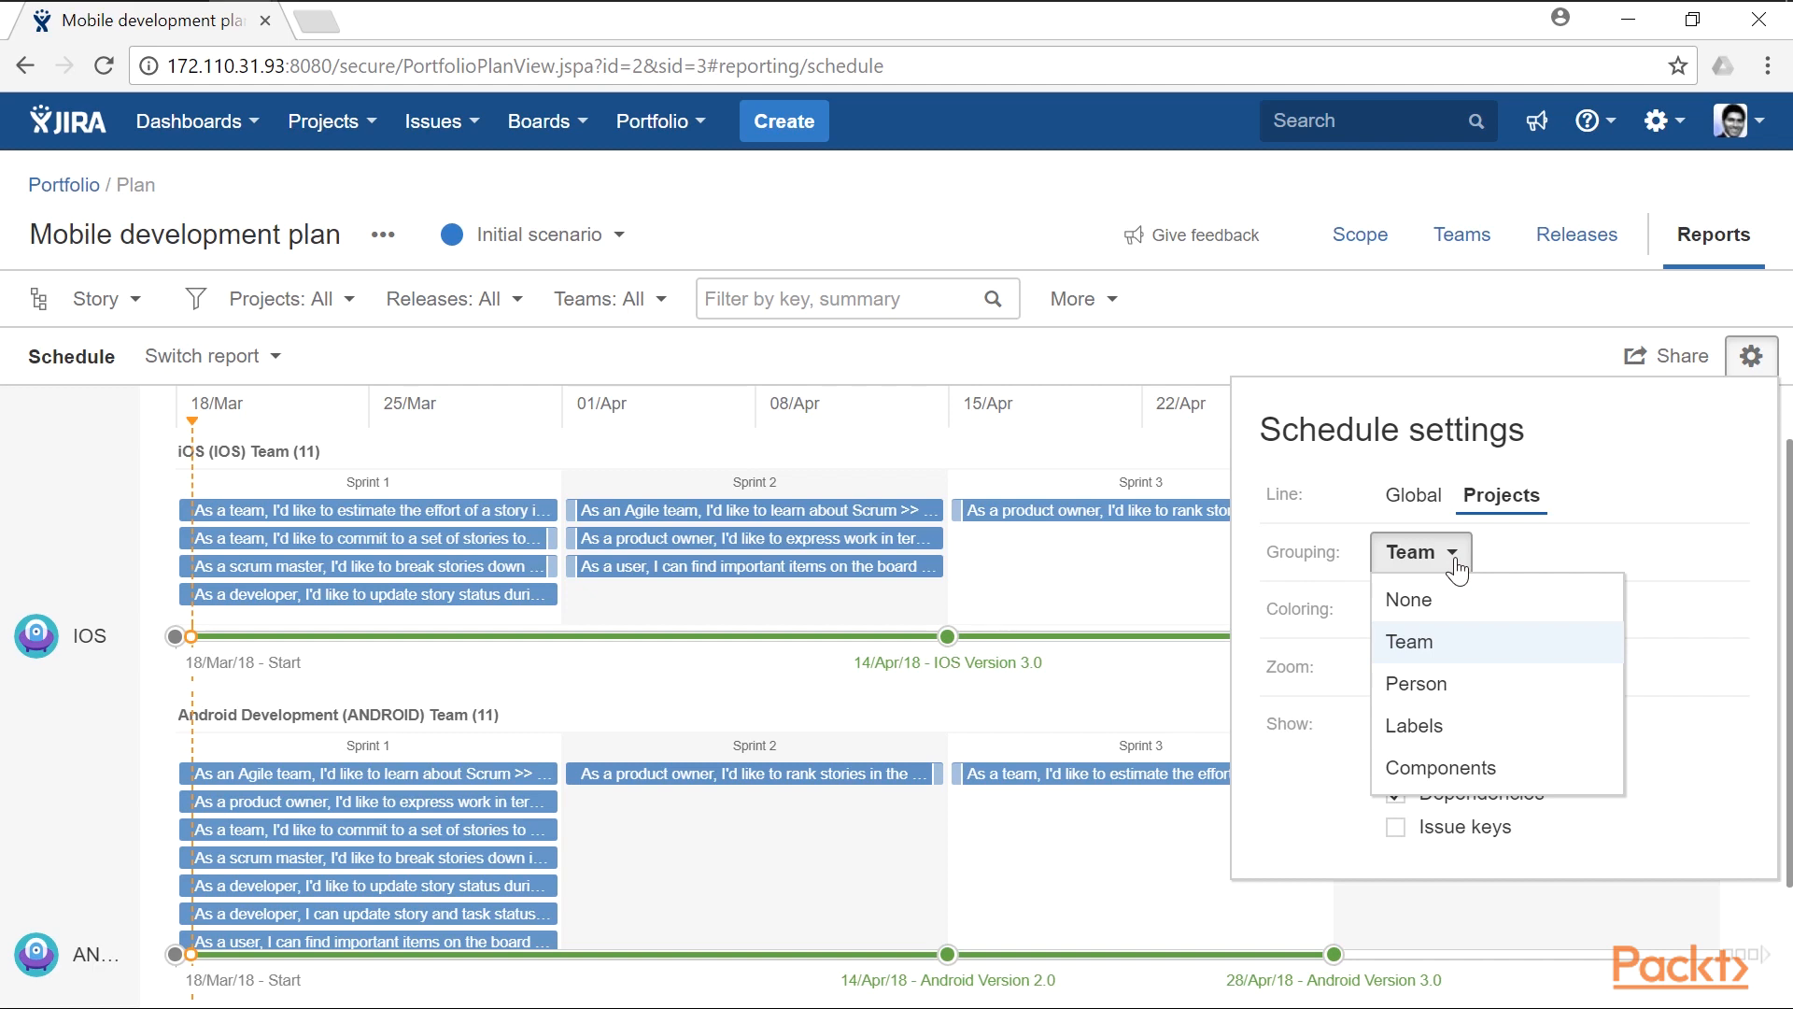
pyautogui.click(1448, 689)
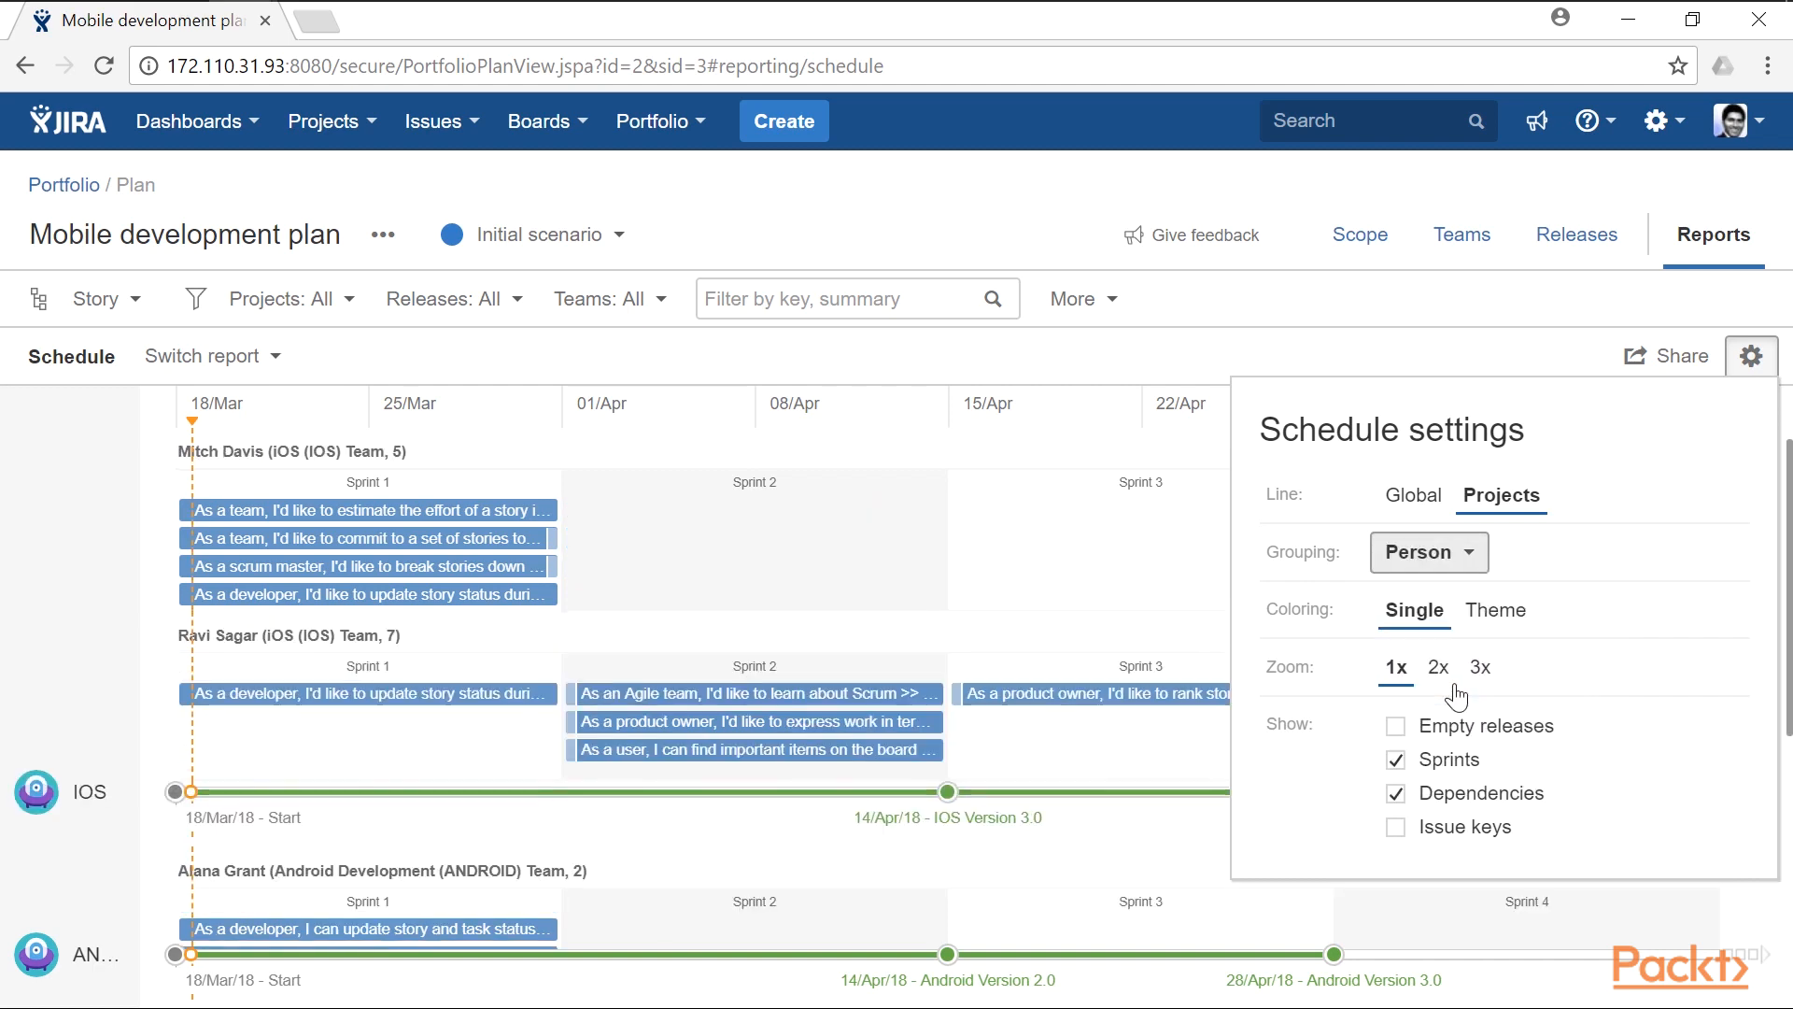
pyautogui.click(1464, 343)
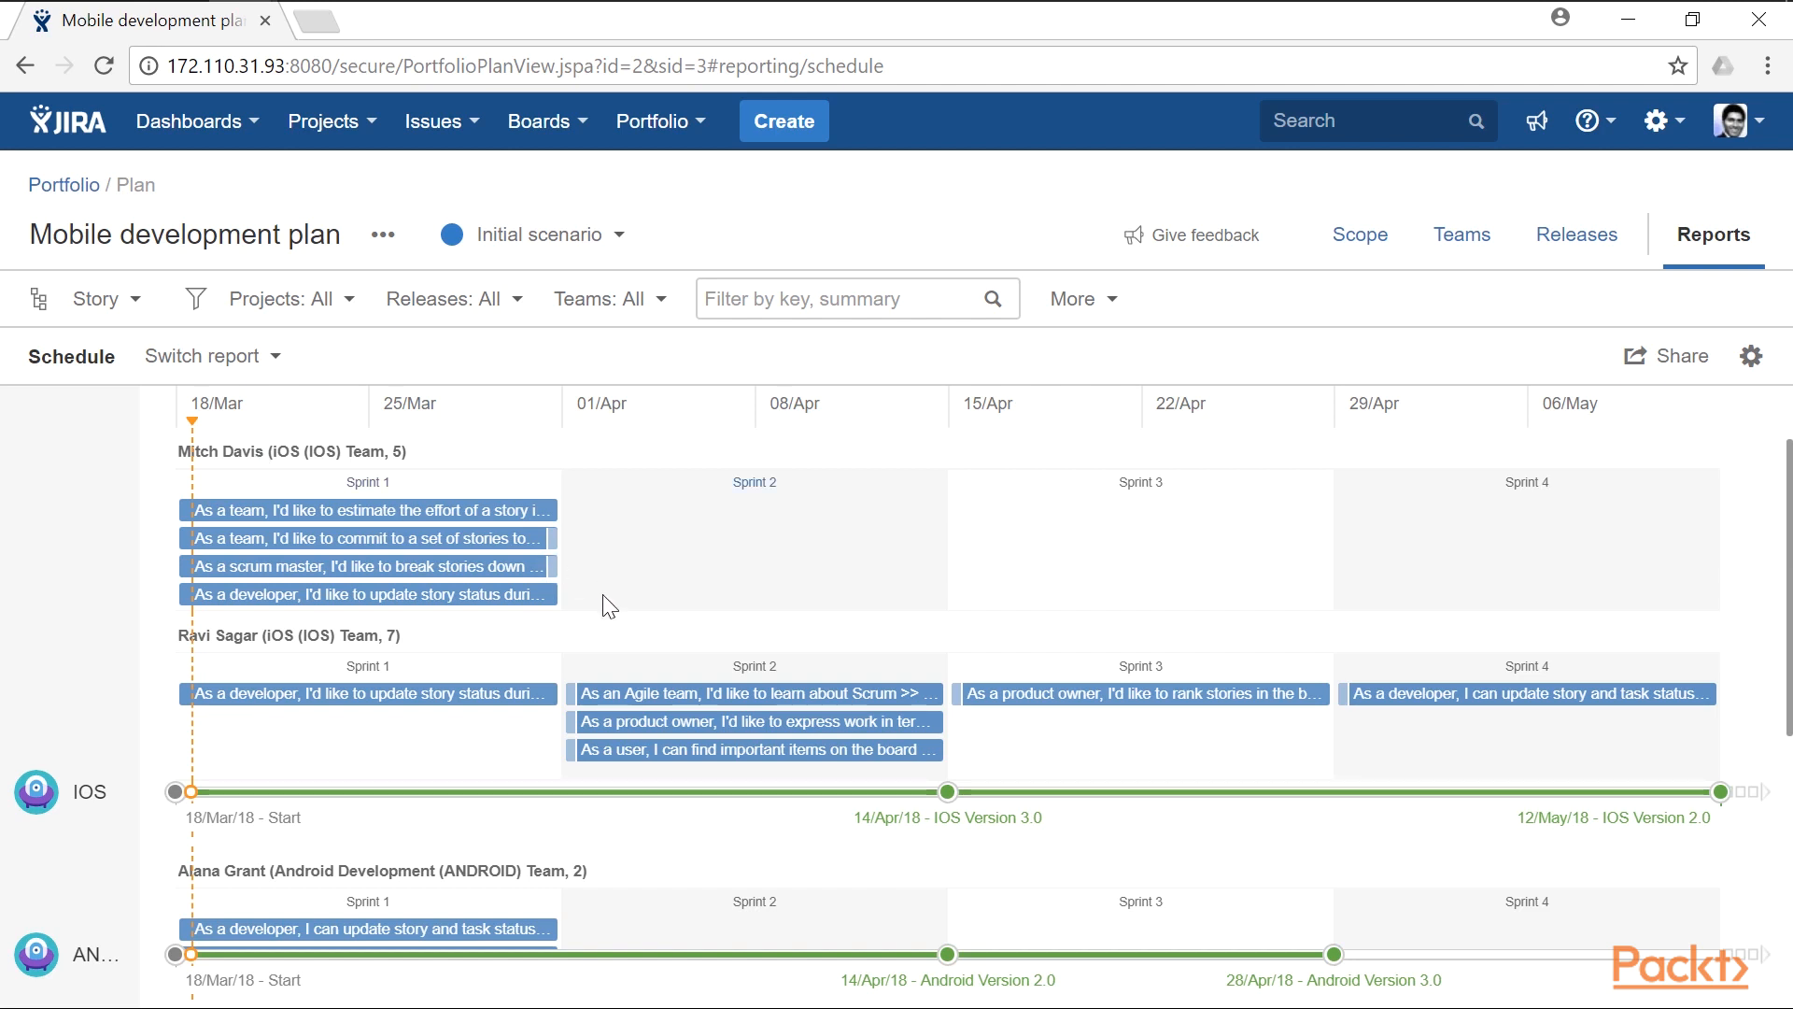
pyautogui.scroll(-3, 612, 598)
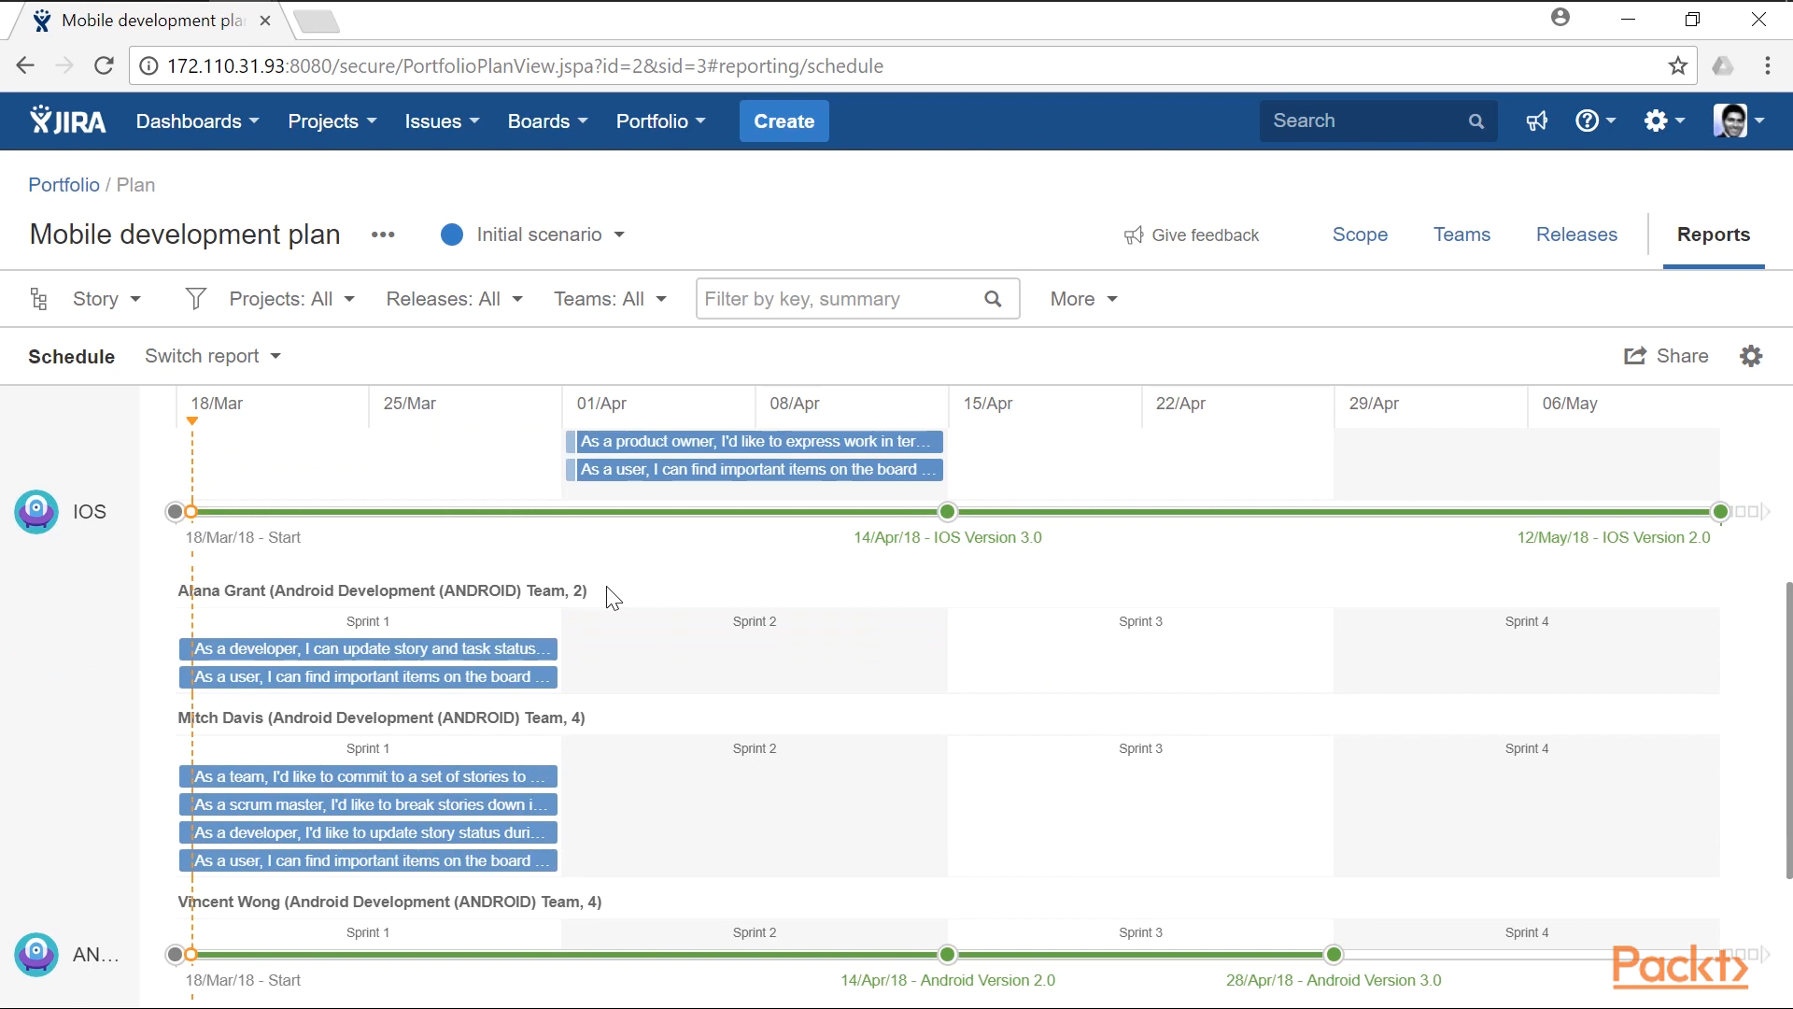
# - Switch to the Capacity report and group it by Team
pyautogui.click(246, 357)
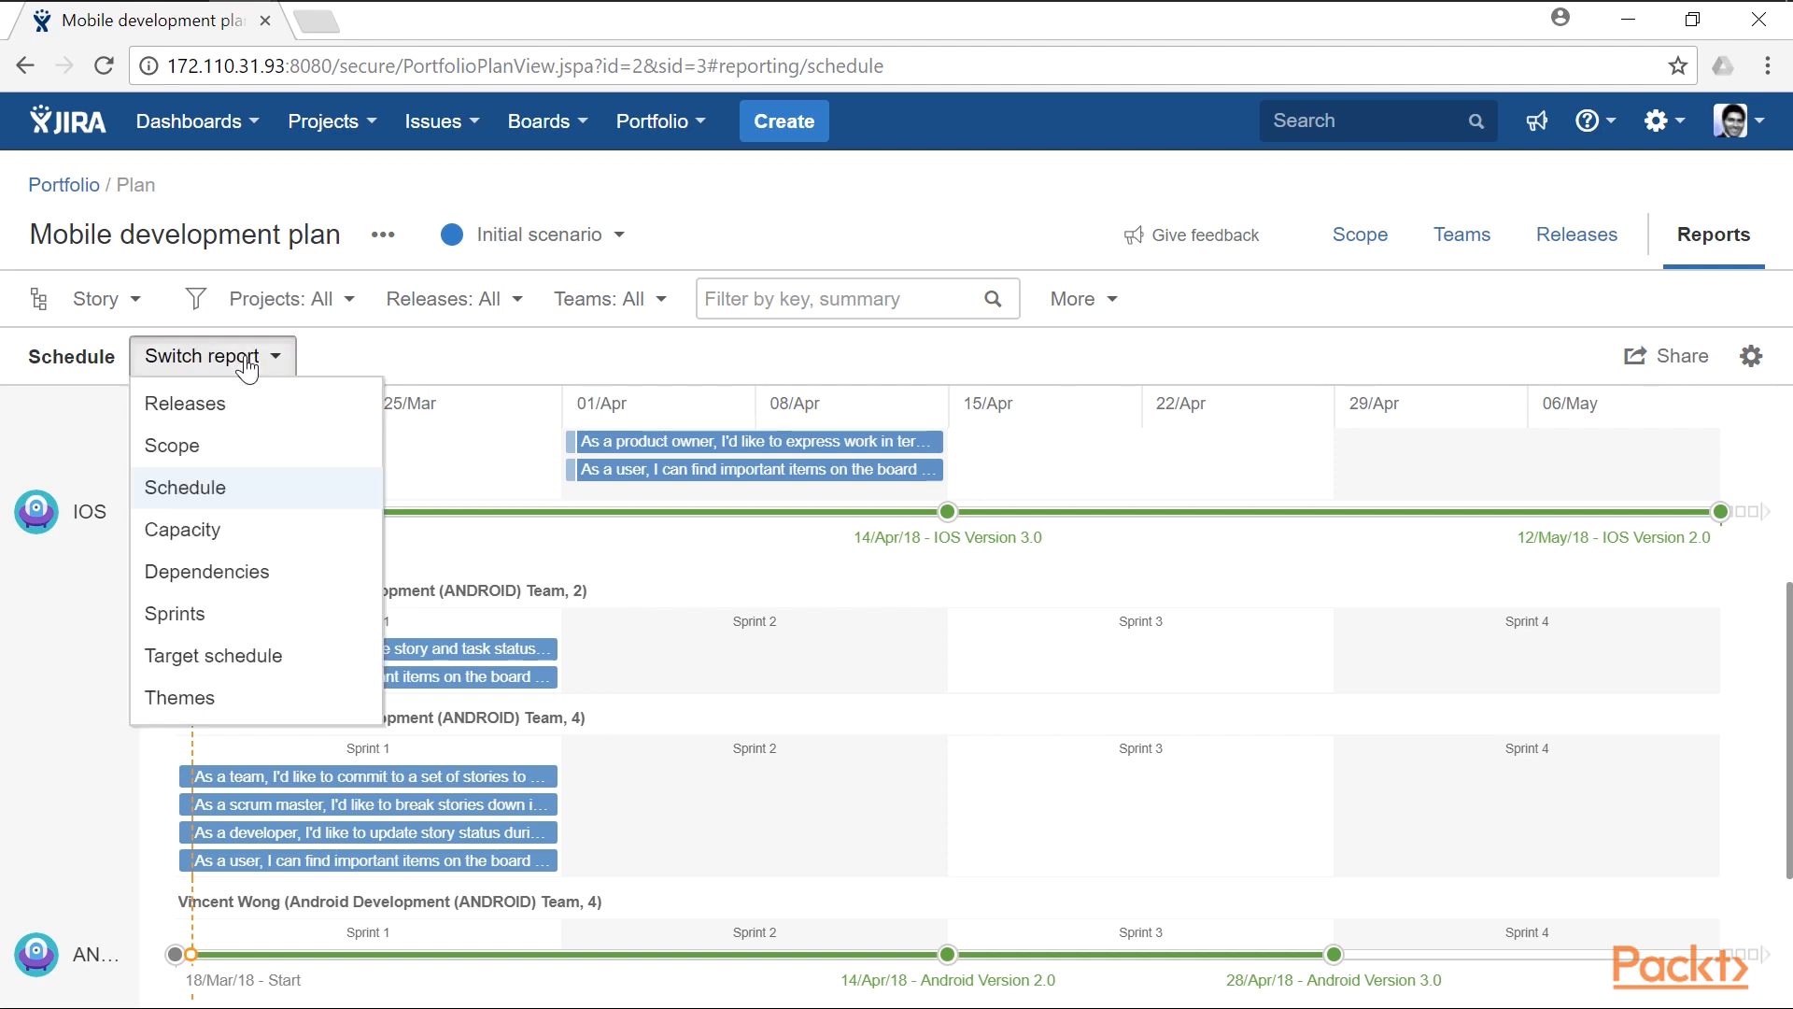
pyautogui.click(261, 531)
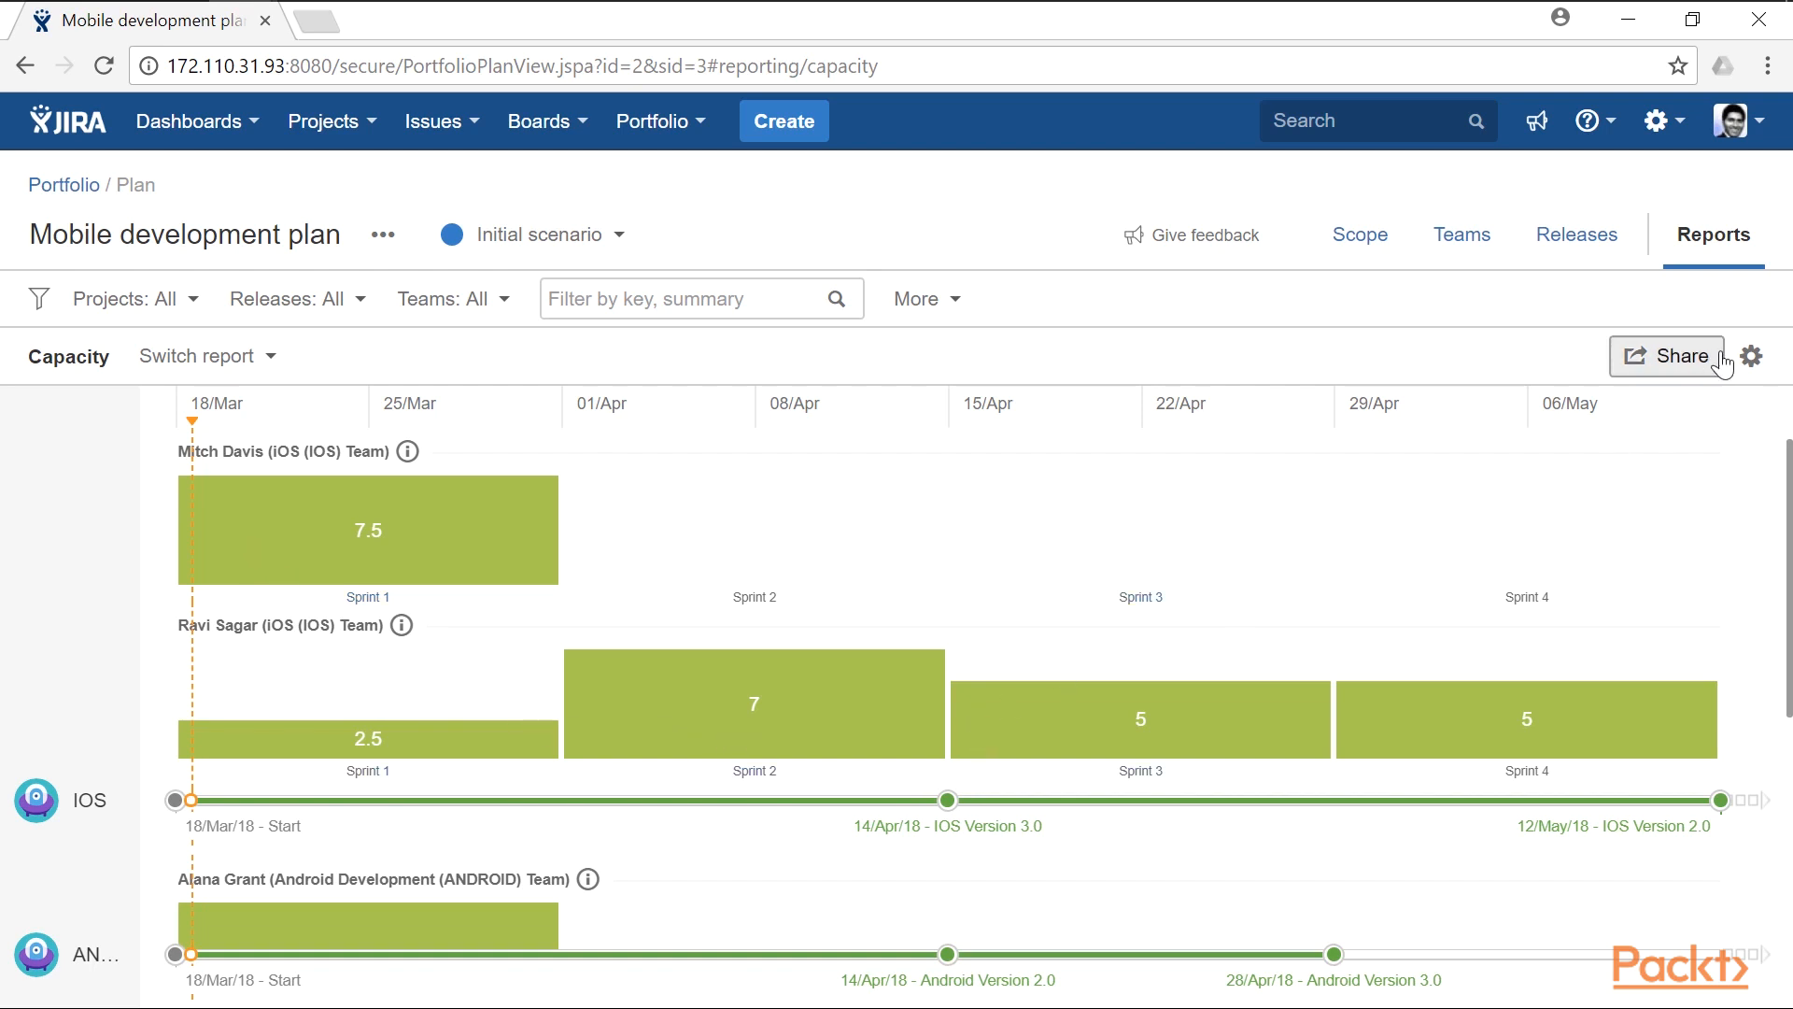
pyautogui.click(1751, 356)
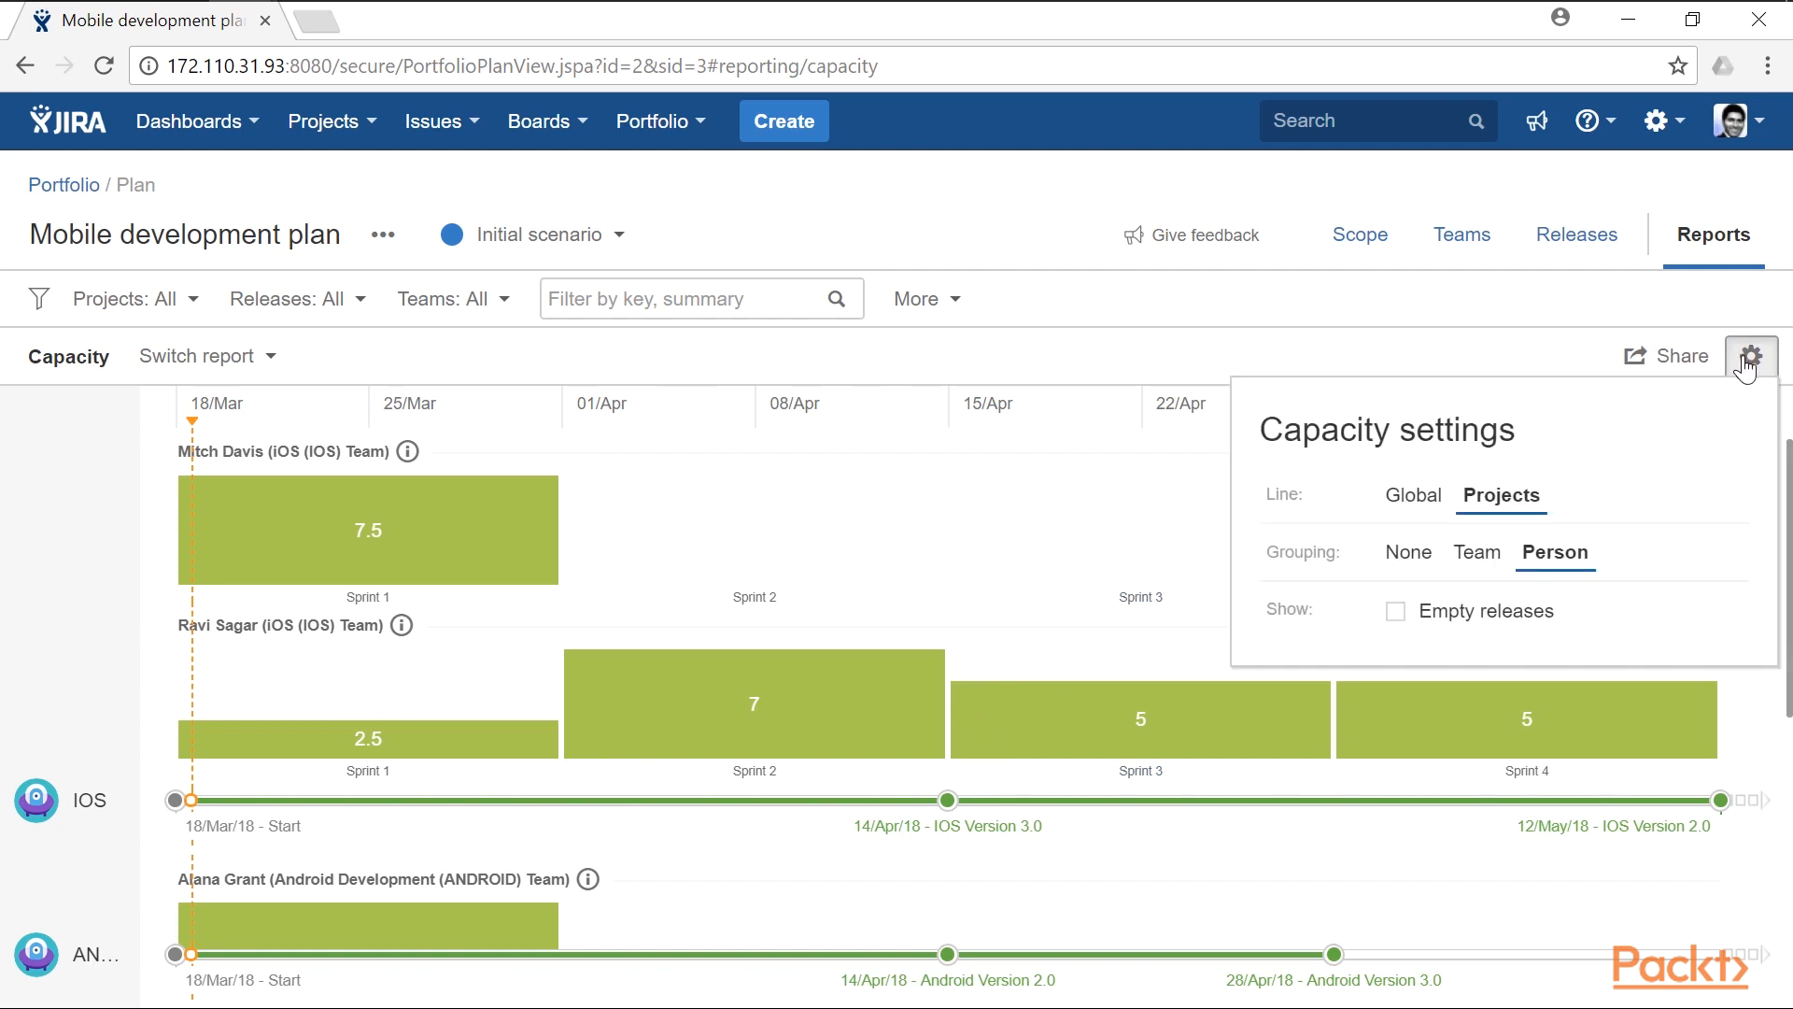
pyautogui.click(1485, 560)
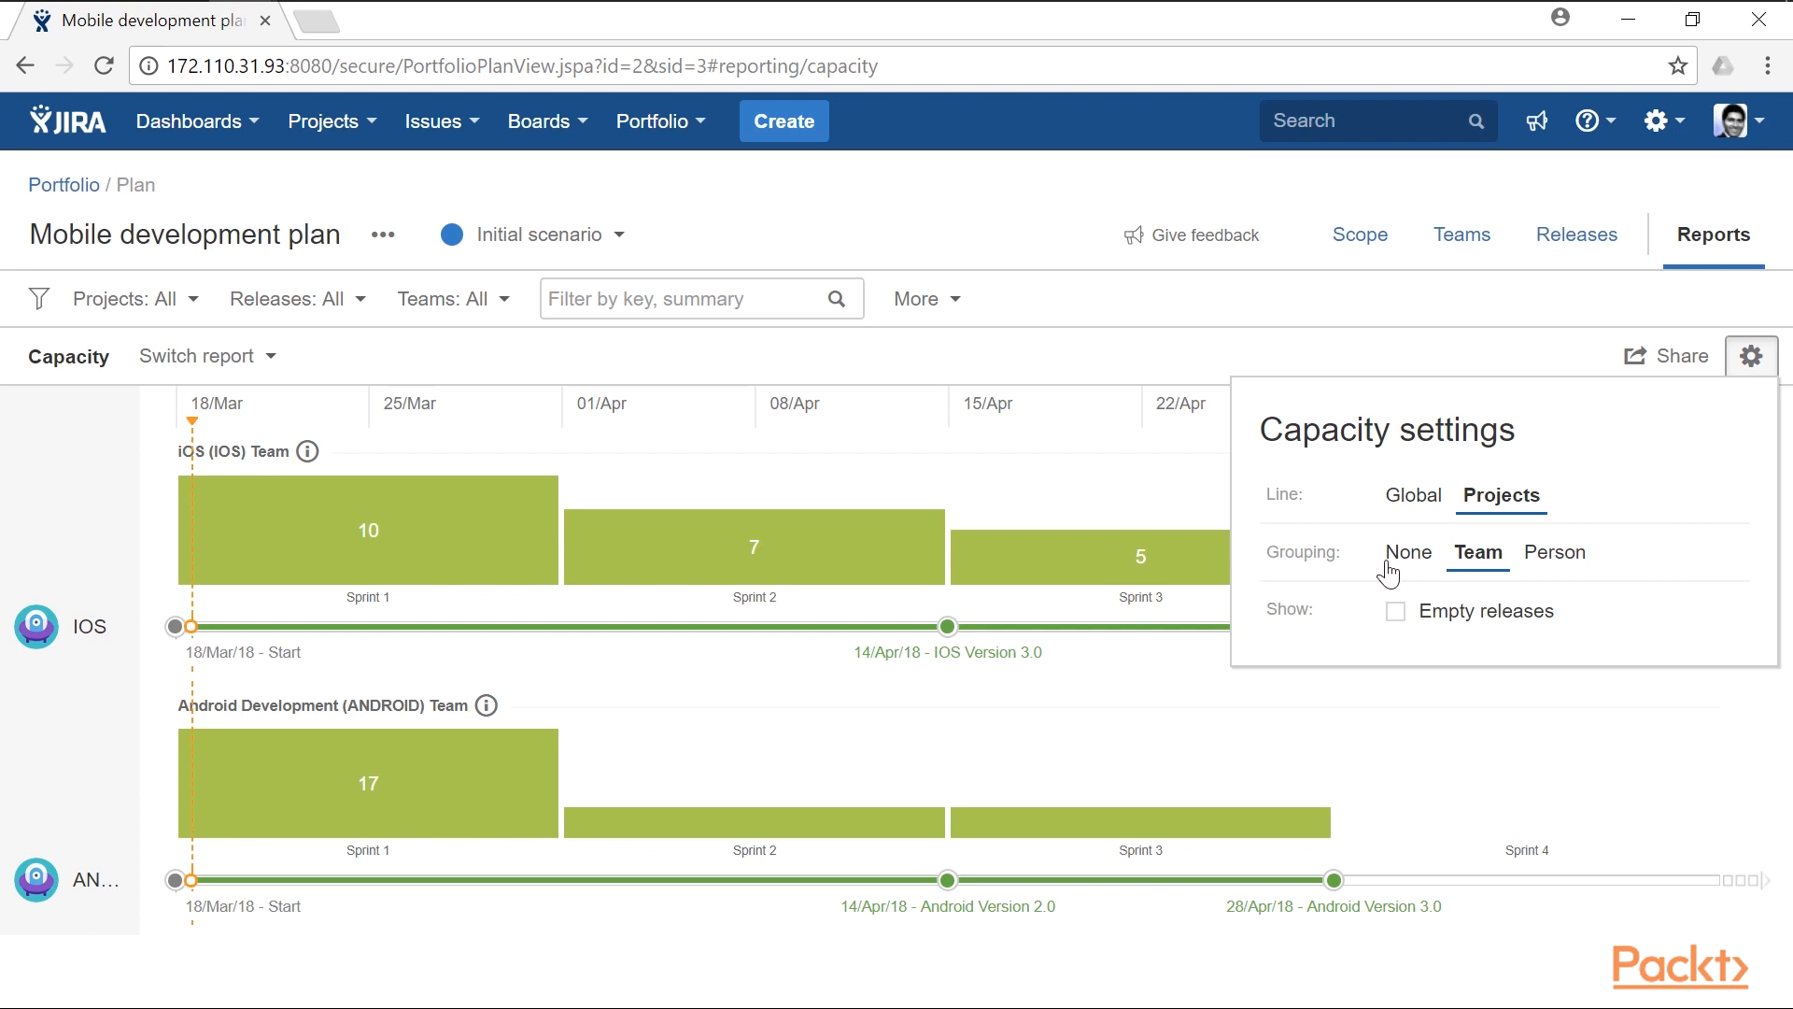
pyautogui.click(1180, 354)
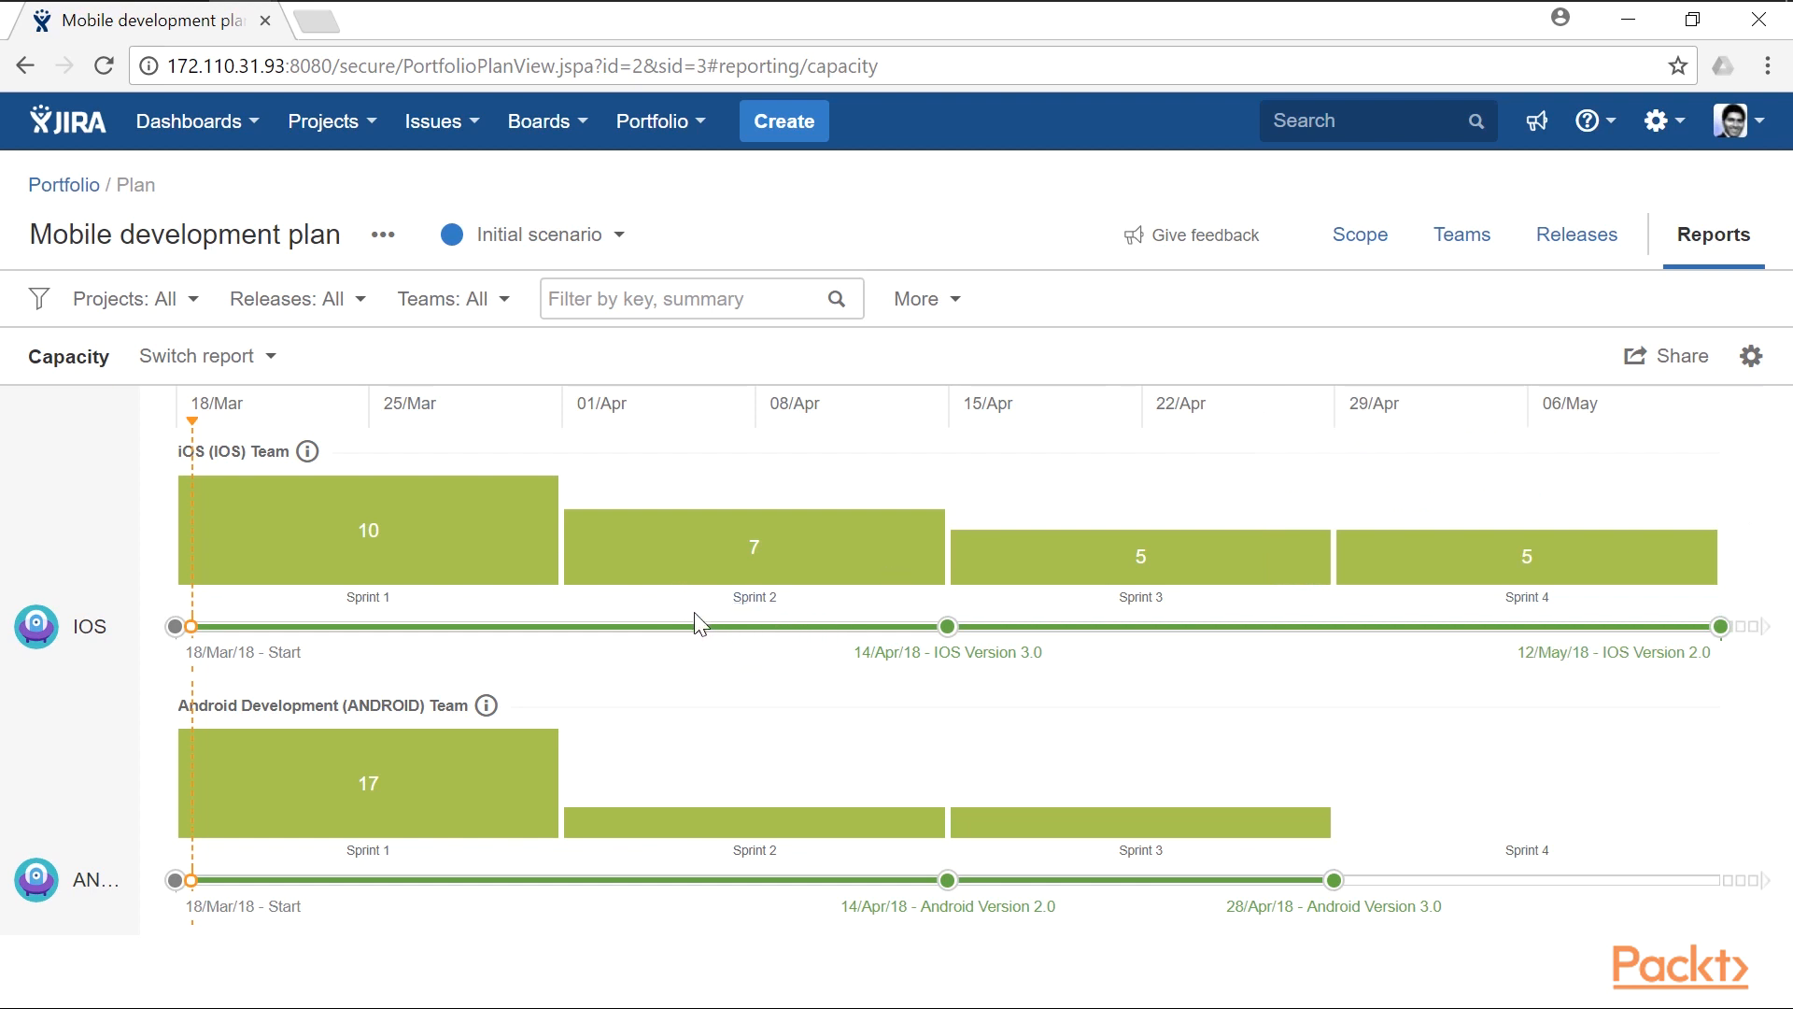
# - Switch to the Sprints report and look through the stories assigned to each team's sprints
pyautogui.click(239, 362)
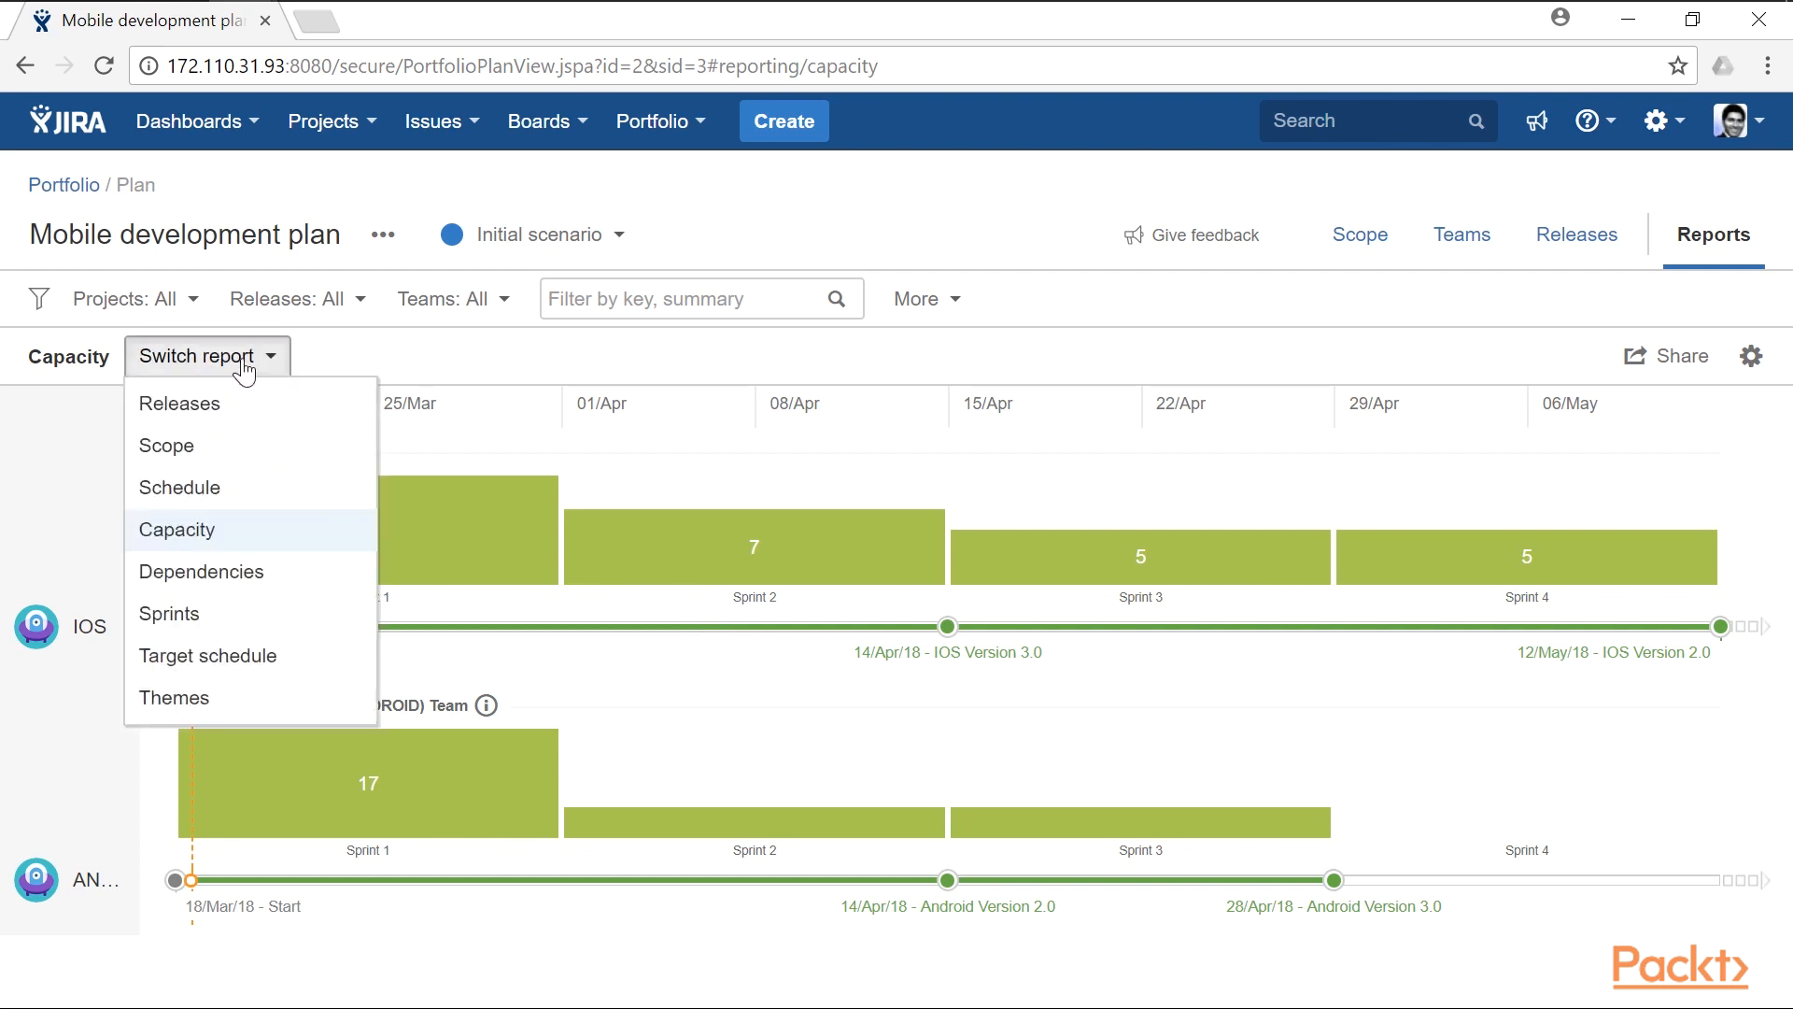
pyautogui.click(247, 618)
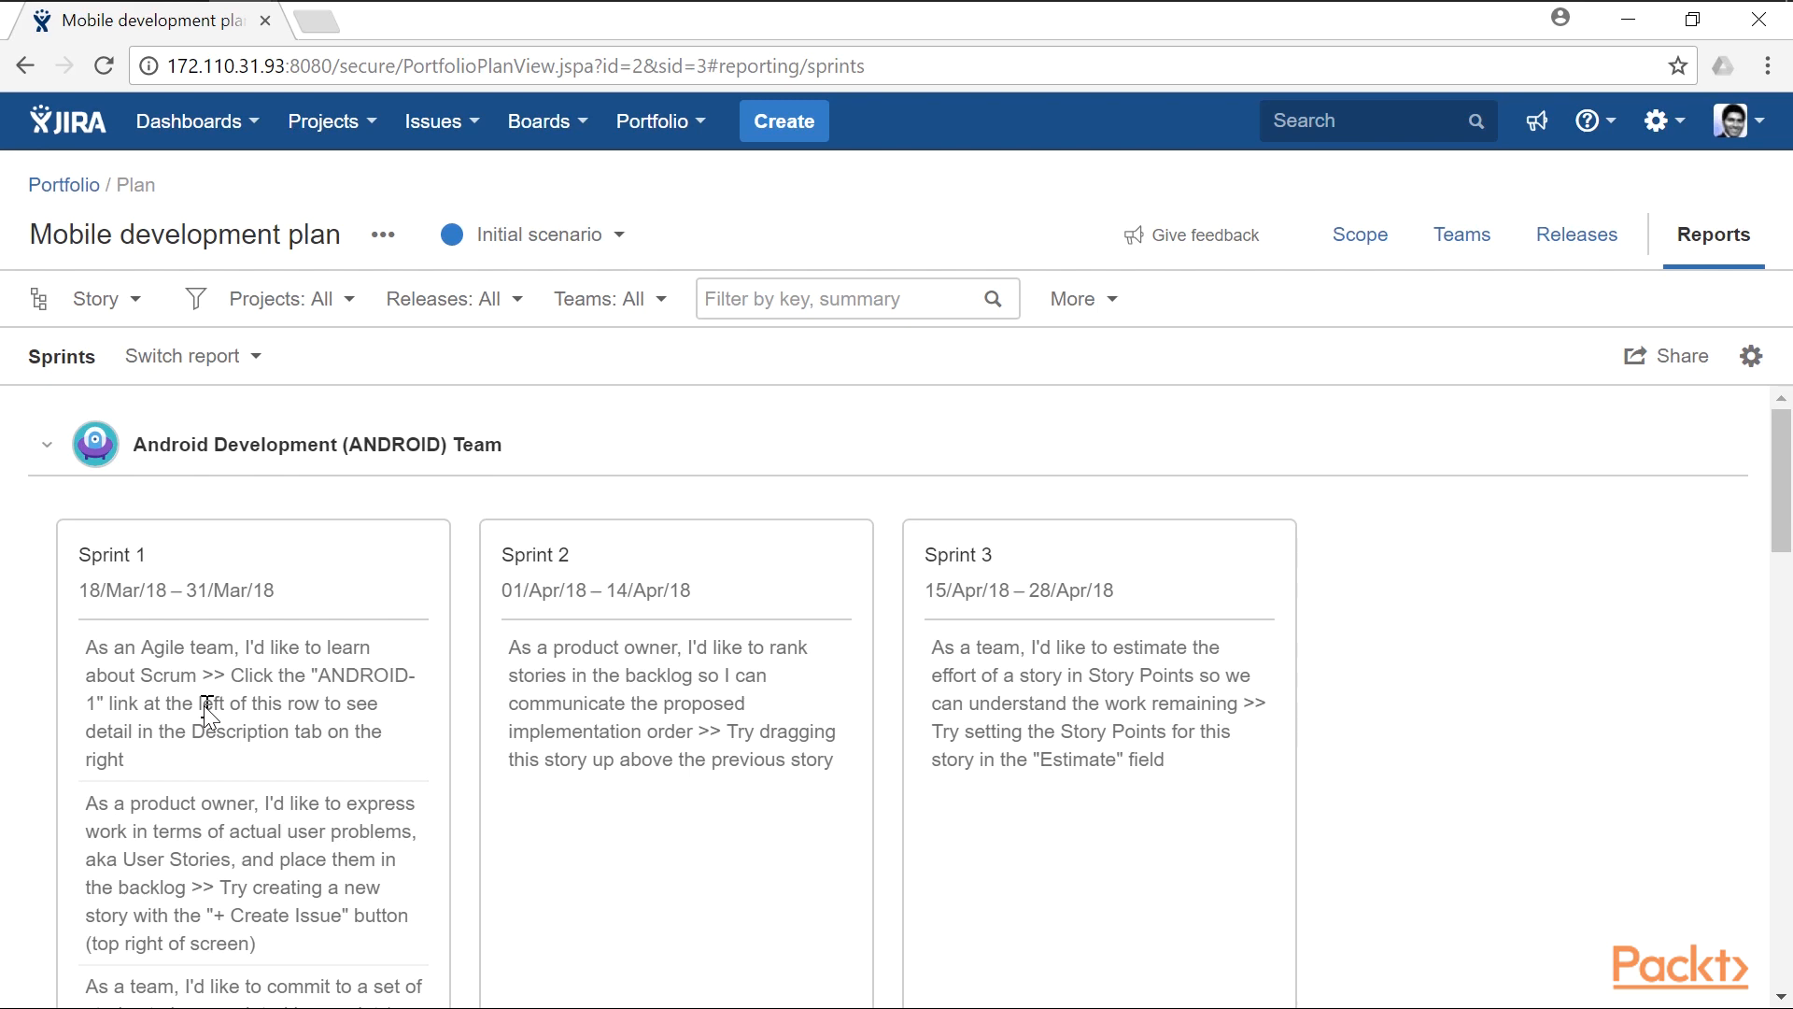
pyautogui.scroll(-2, 211, 704)
pyautogui.scroll(2, 232, 705)
# - Start a new Portfolio program and connect Mobile development plan and Web Plan to it
pyautogui.click(692, 136)
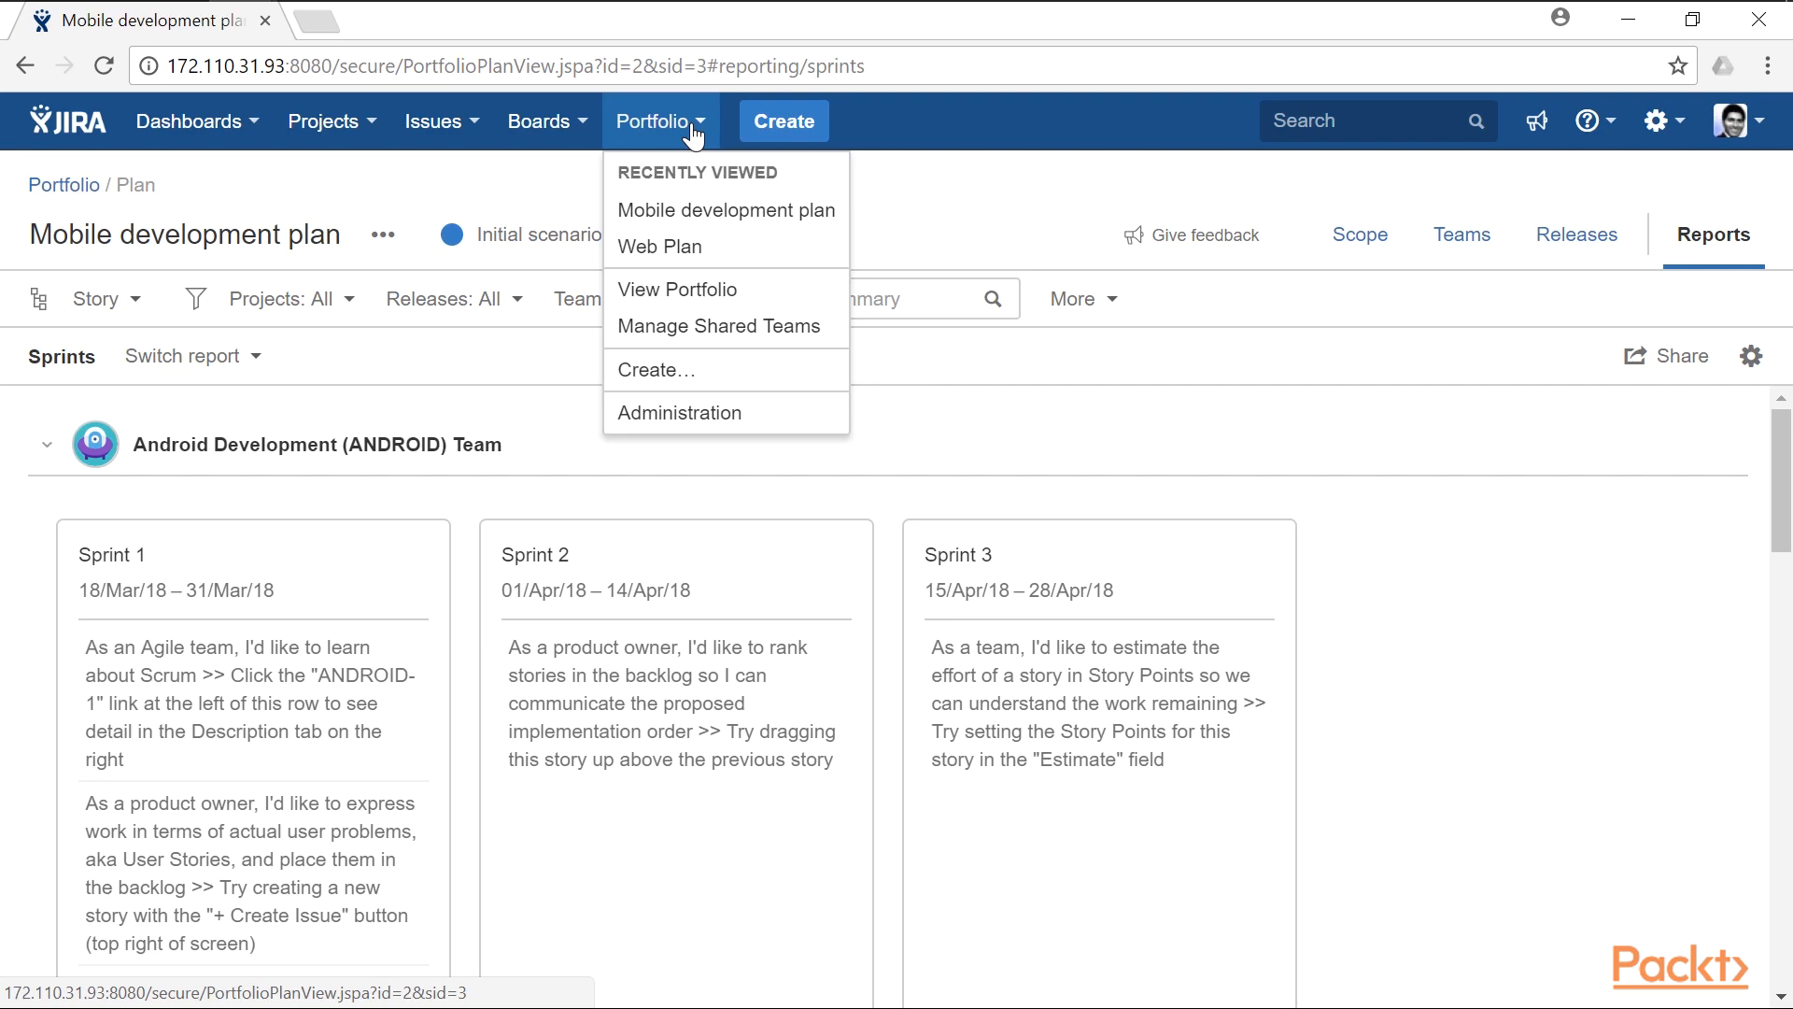
pyautogui.click(736, 370)
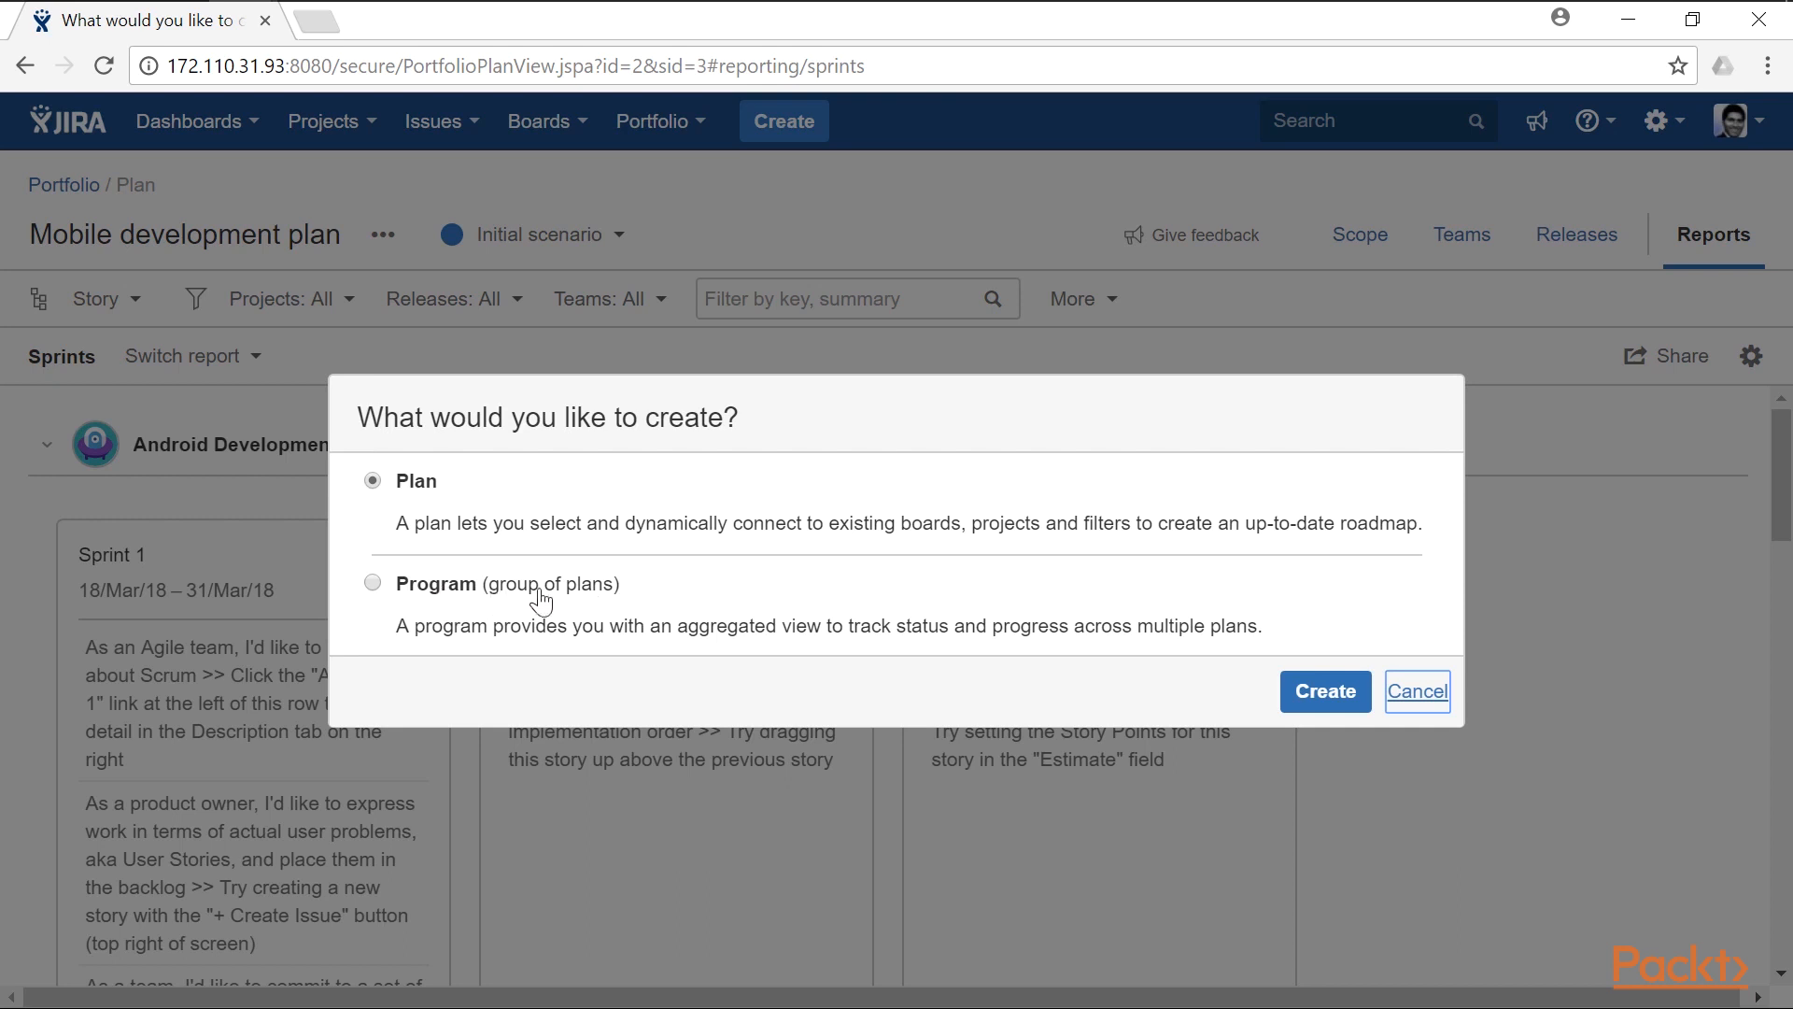
pyautogui.click(483, 598)
pyautogui.click(1326, 692)
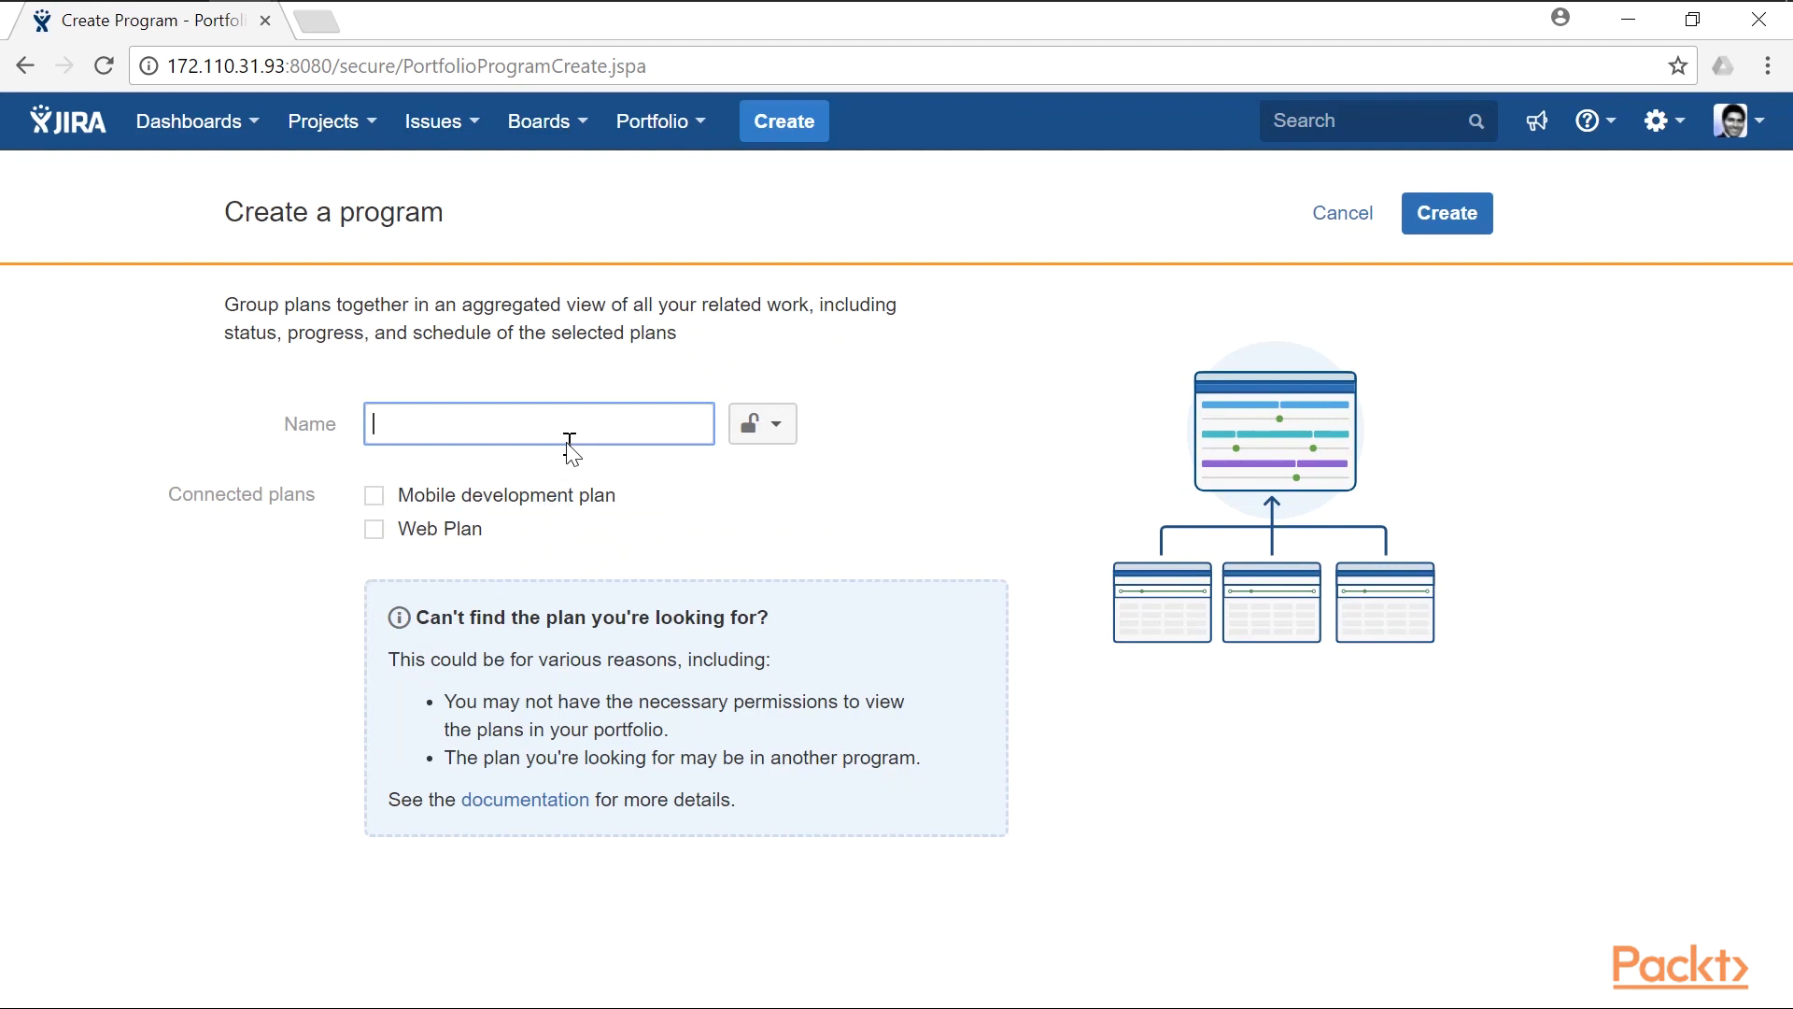
pyautogui.click(514, 502)
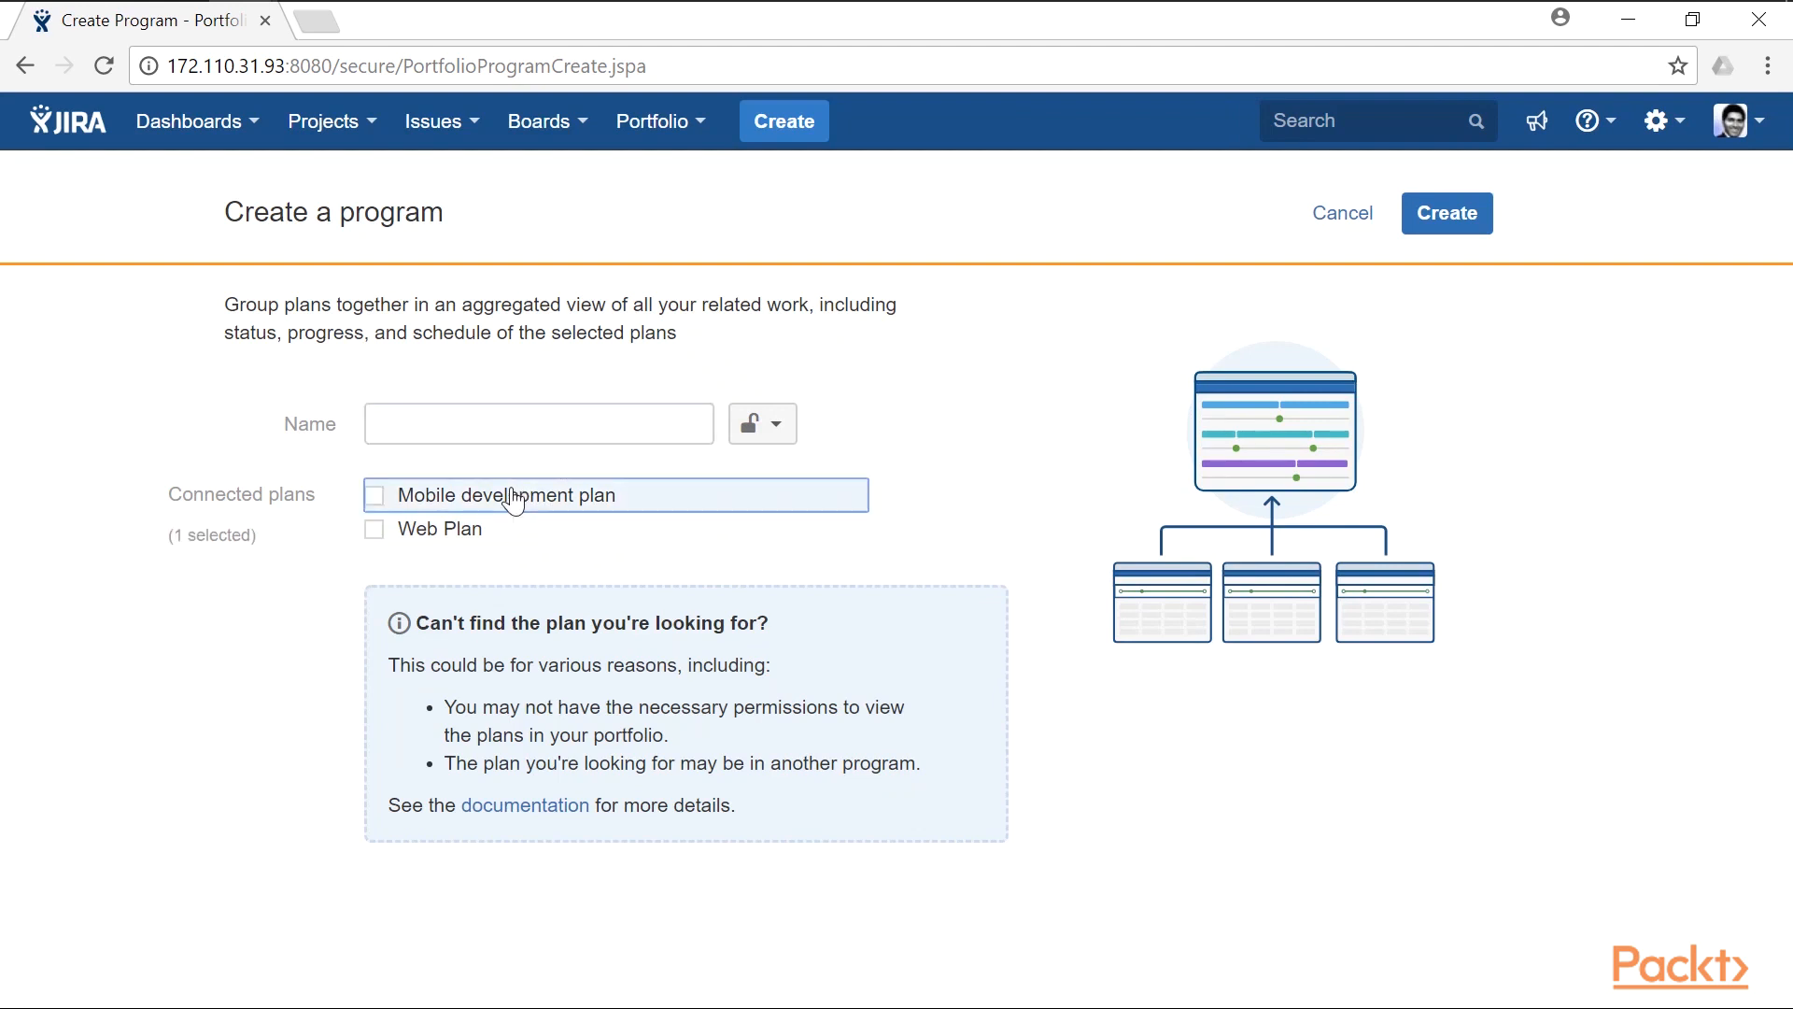
pyautogui.click(456, 531)
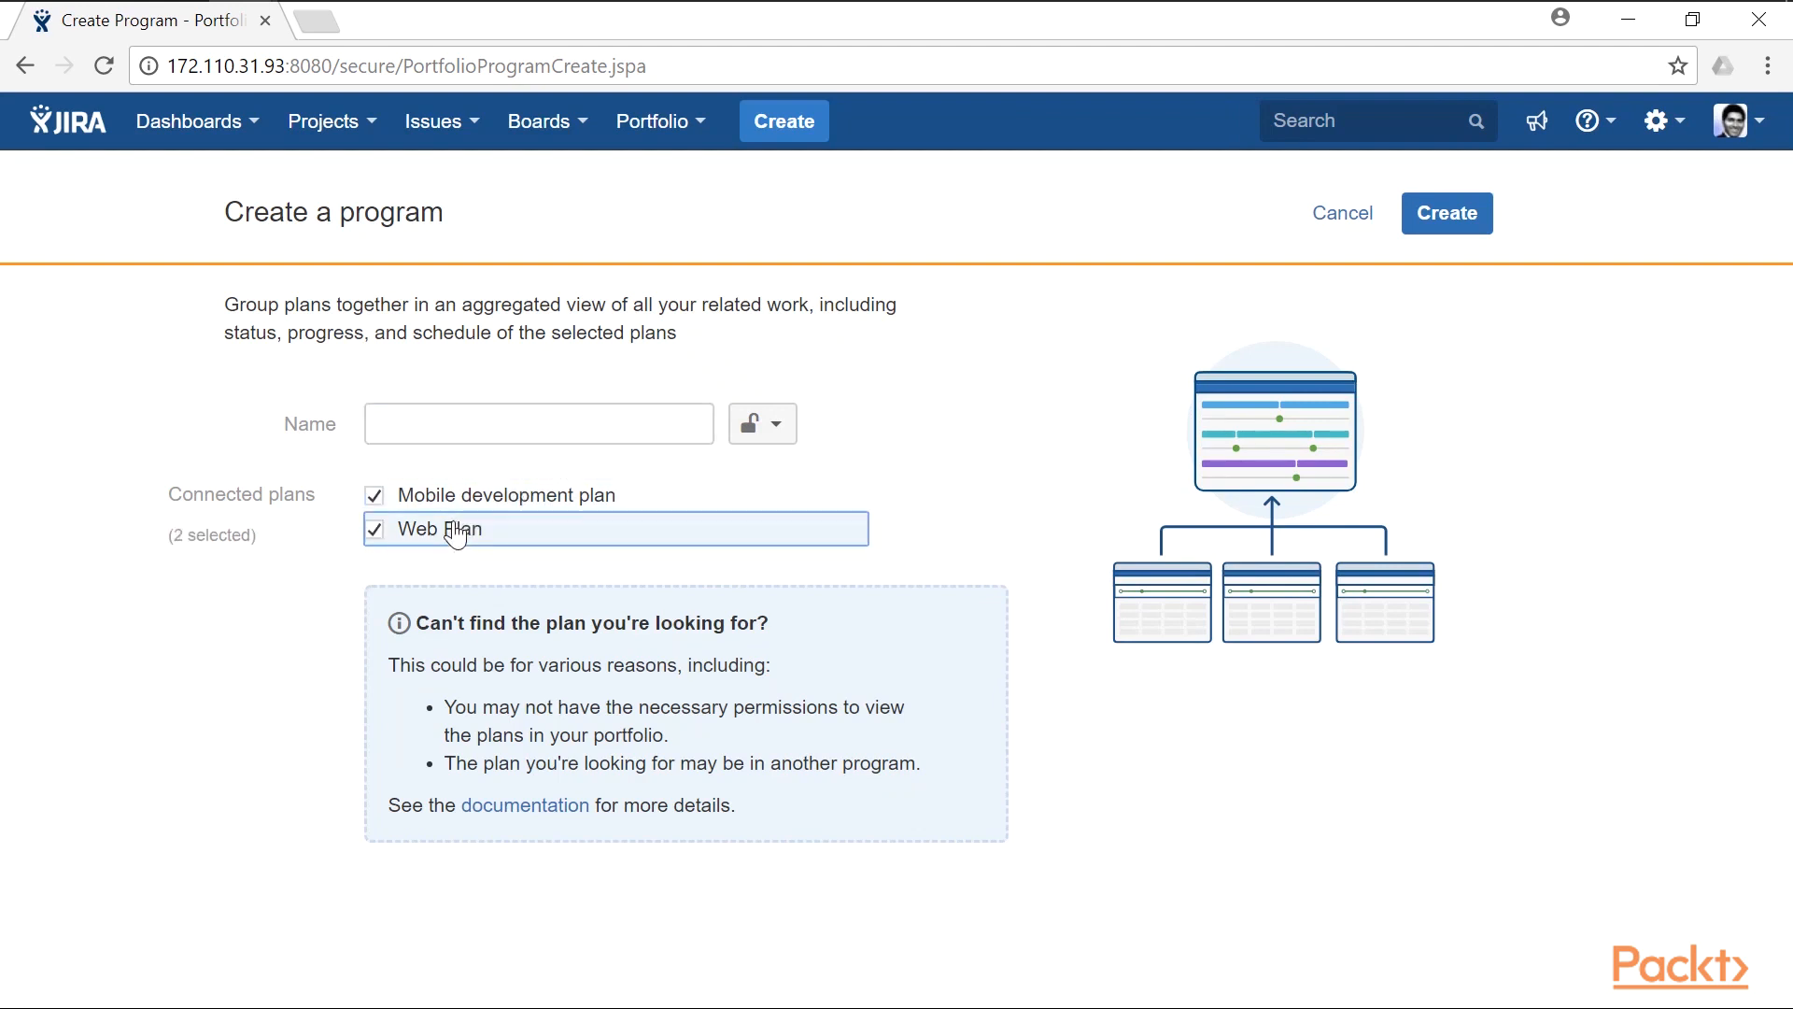
# - Name the program "Program view for Mobile/Web" and create it
pyautogui.click(503, 422)
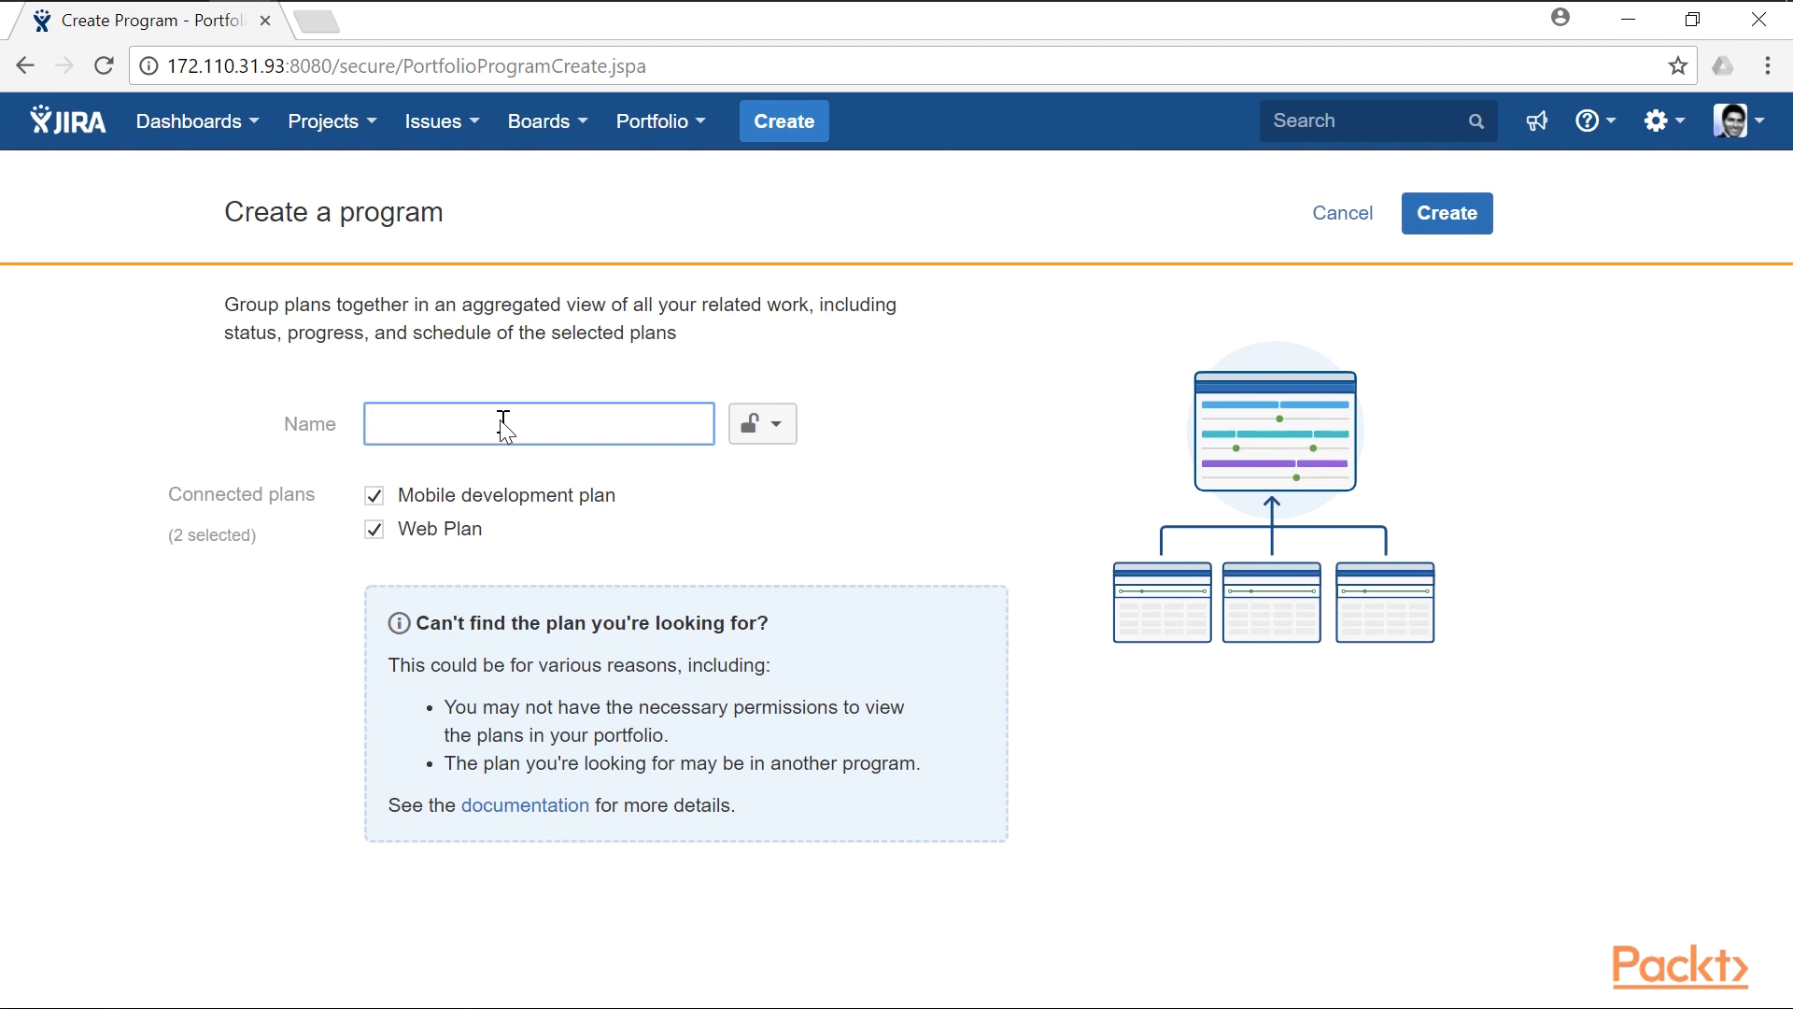
pyautogui.write('Program view for Mobile')
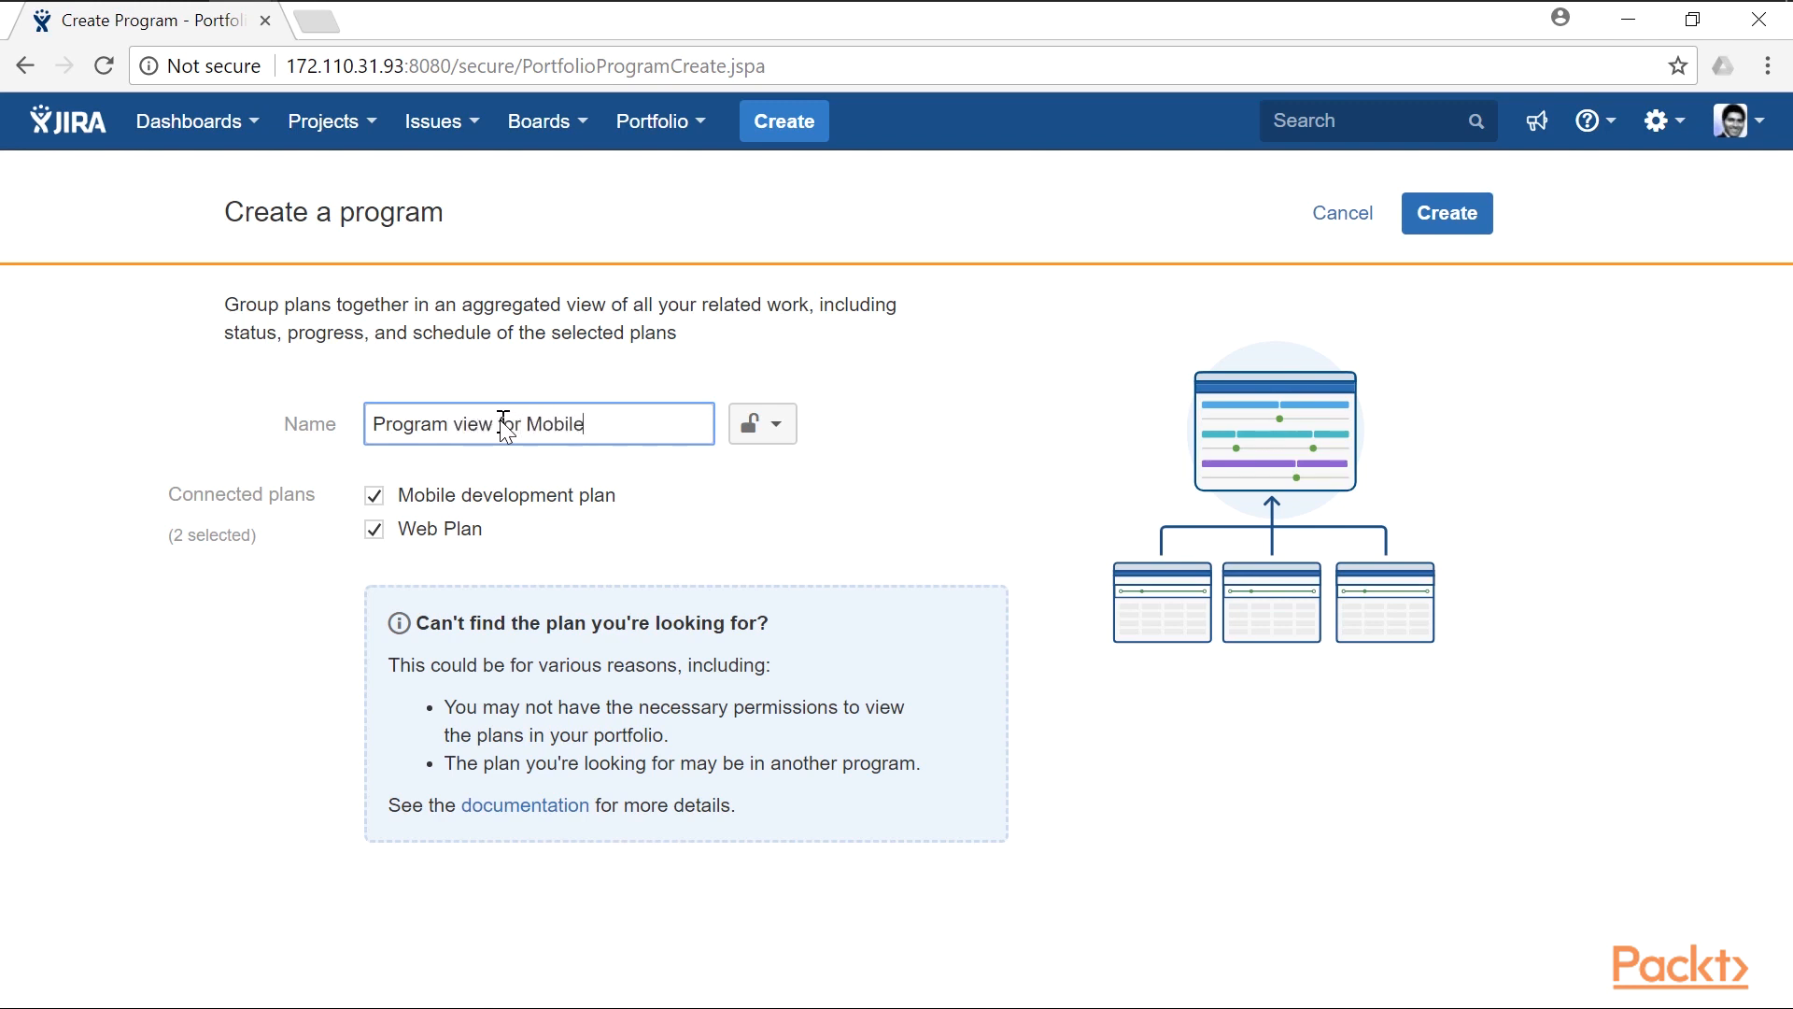
pyautogui.write('/Web')
pyautogui.click(1443, 219)
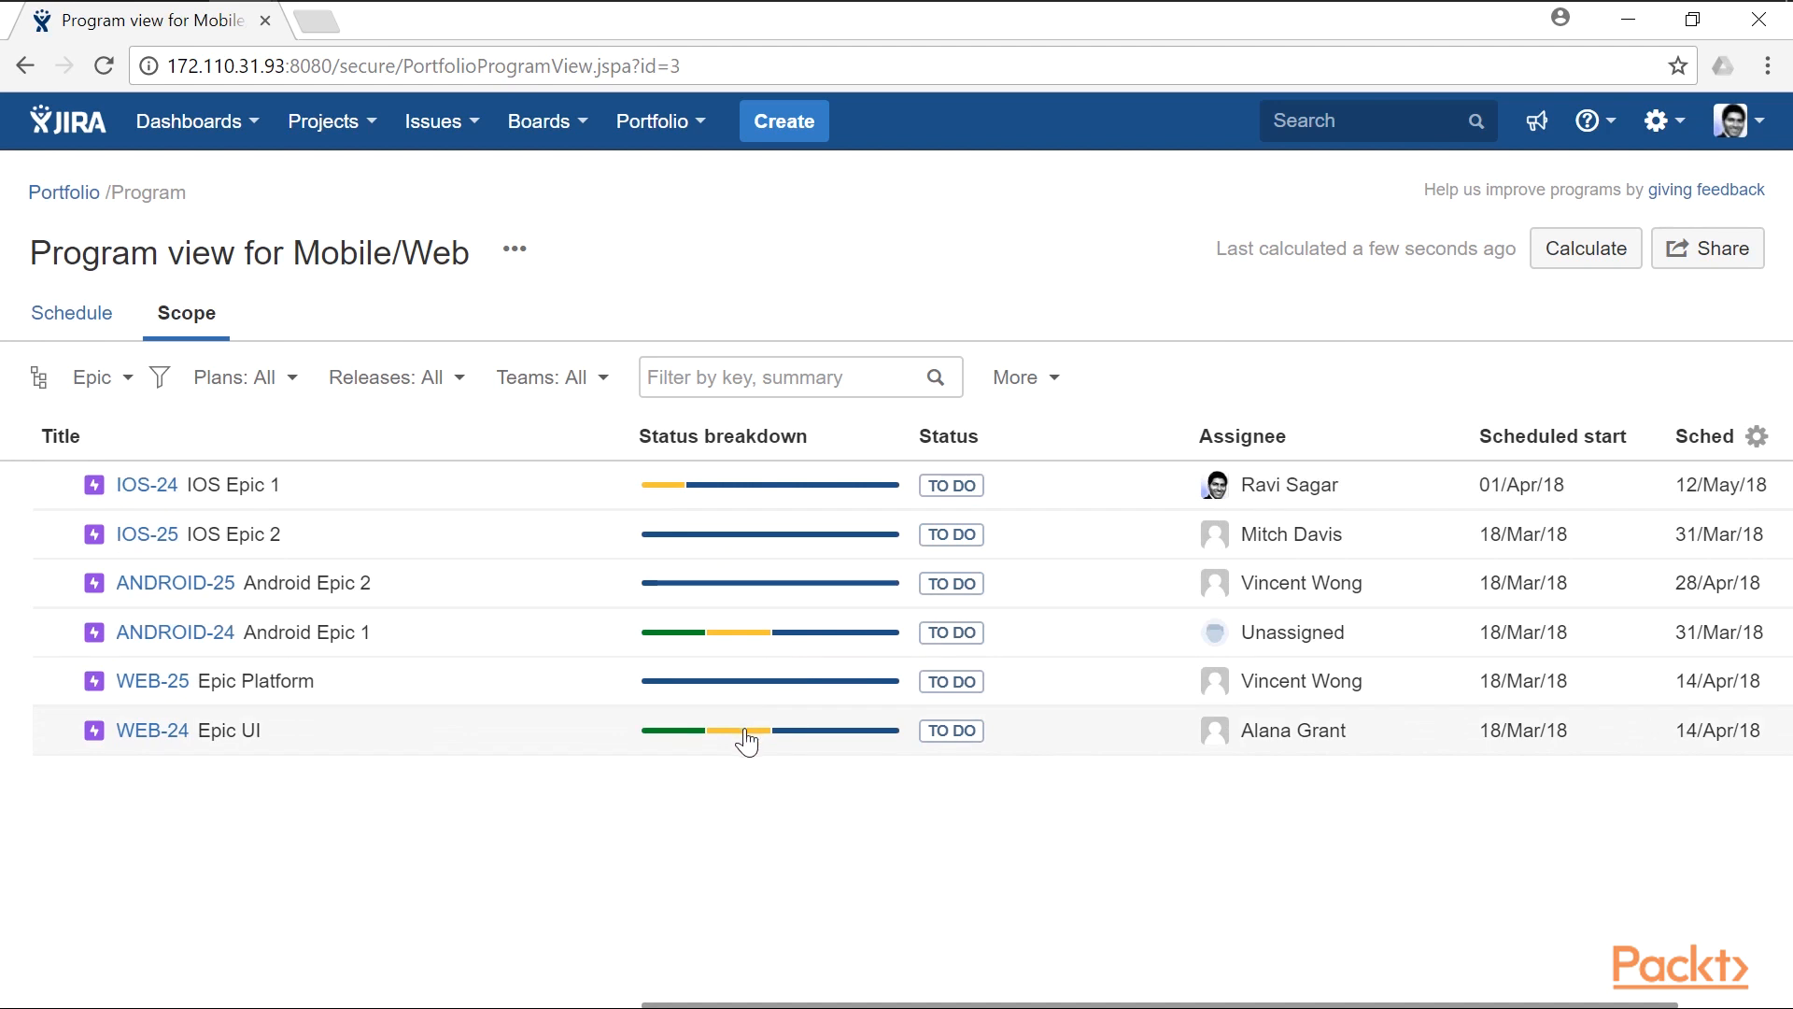
# - Examine the status breakdown details of Epic UI and Android Epic 1 in the program's scope
pyautogui.moveTo(747, 739)
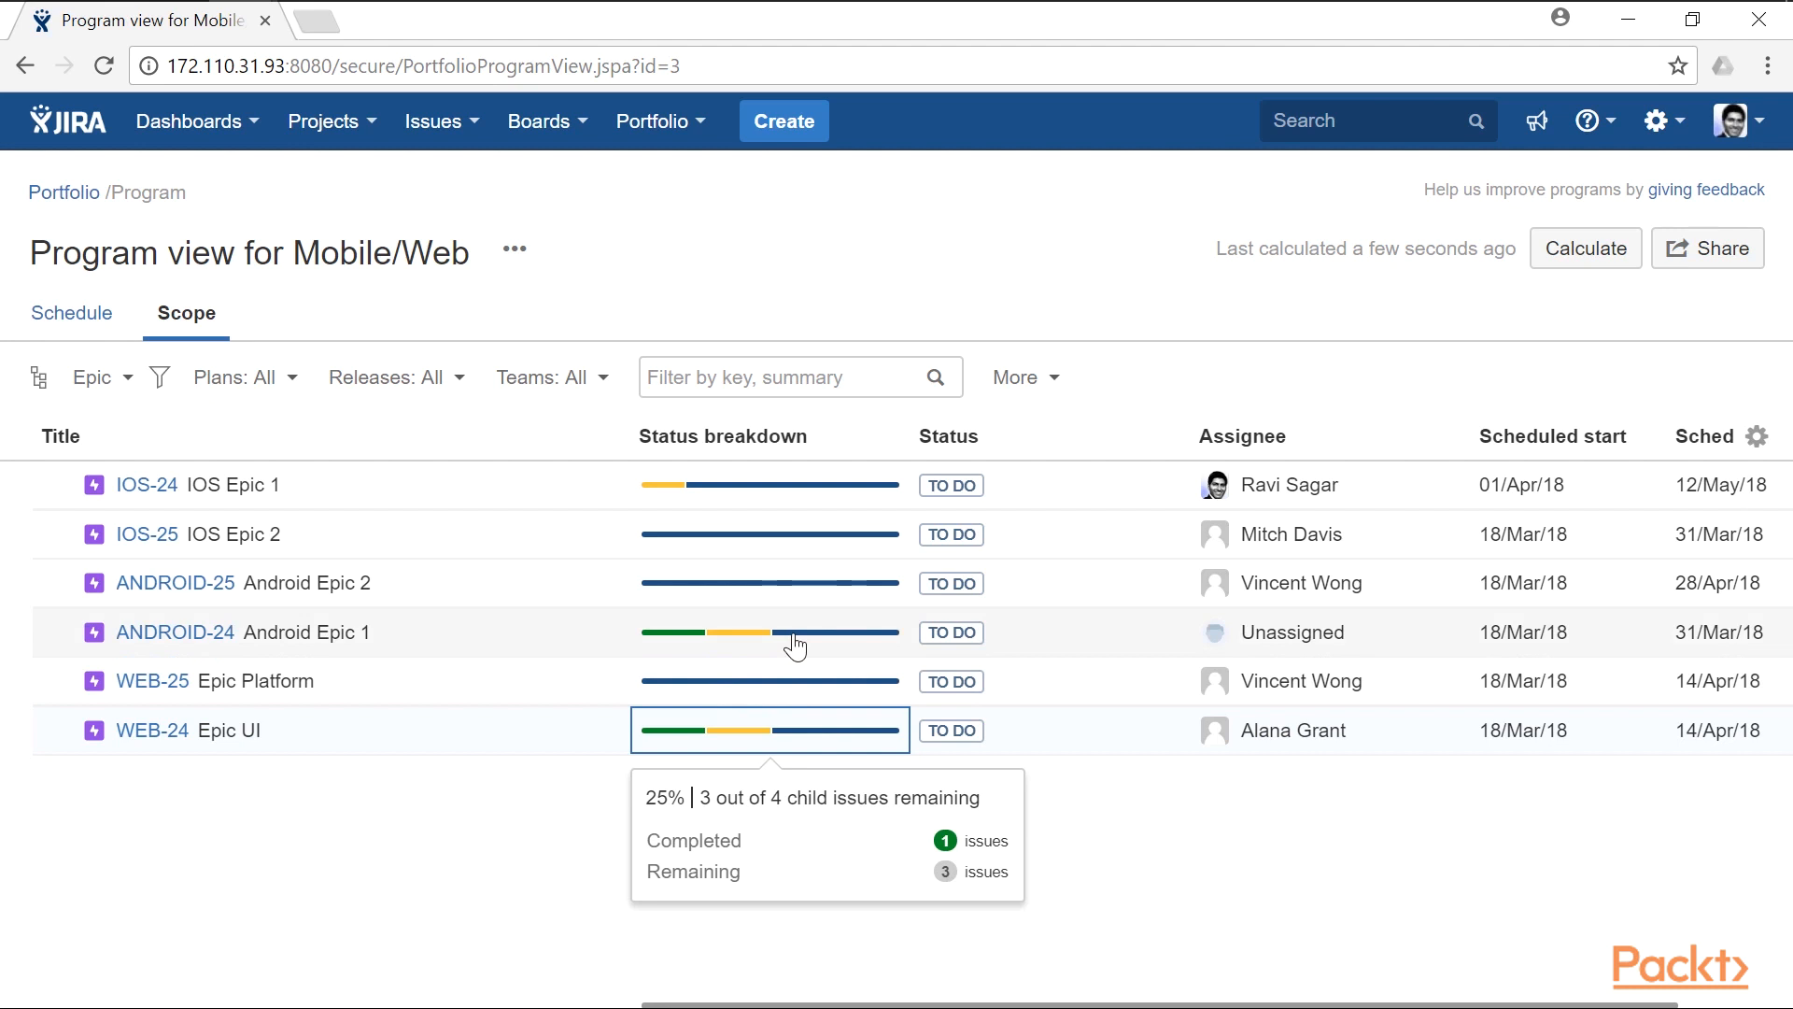
pyautogui.moveTo(795, 645)
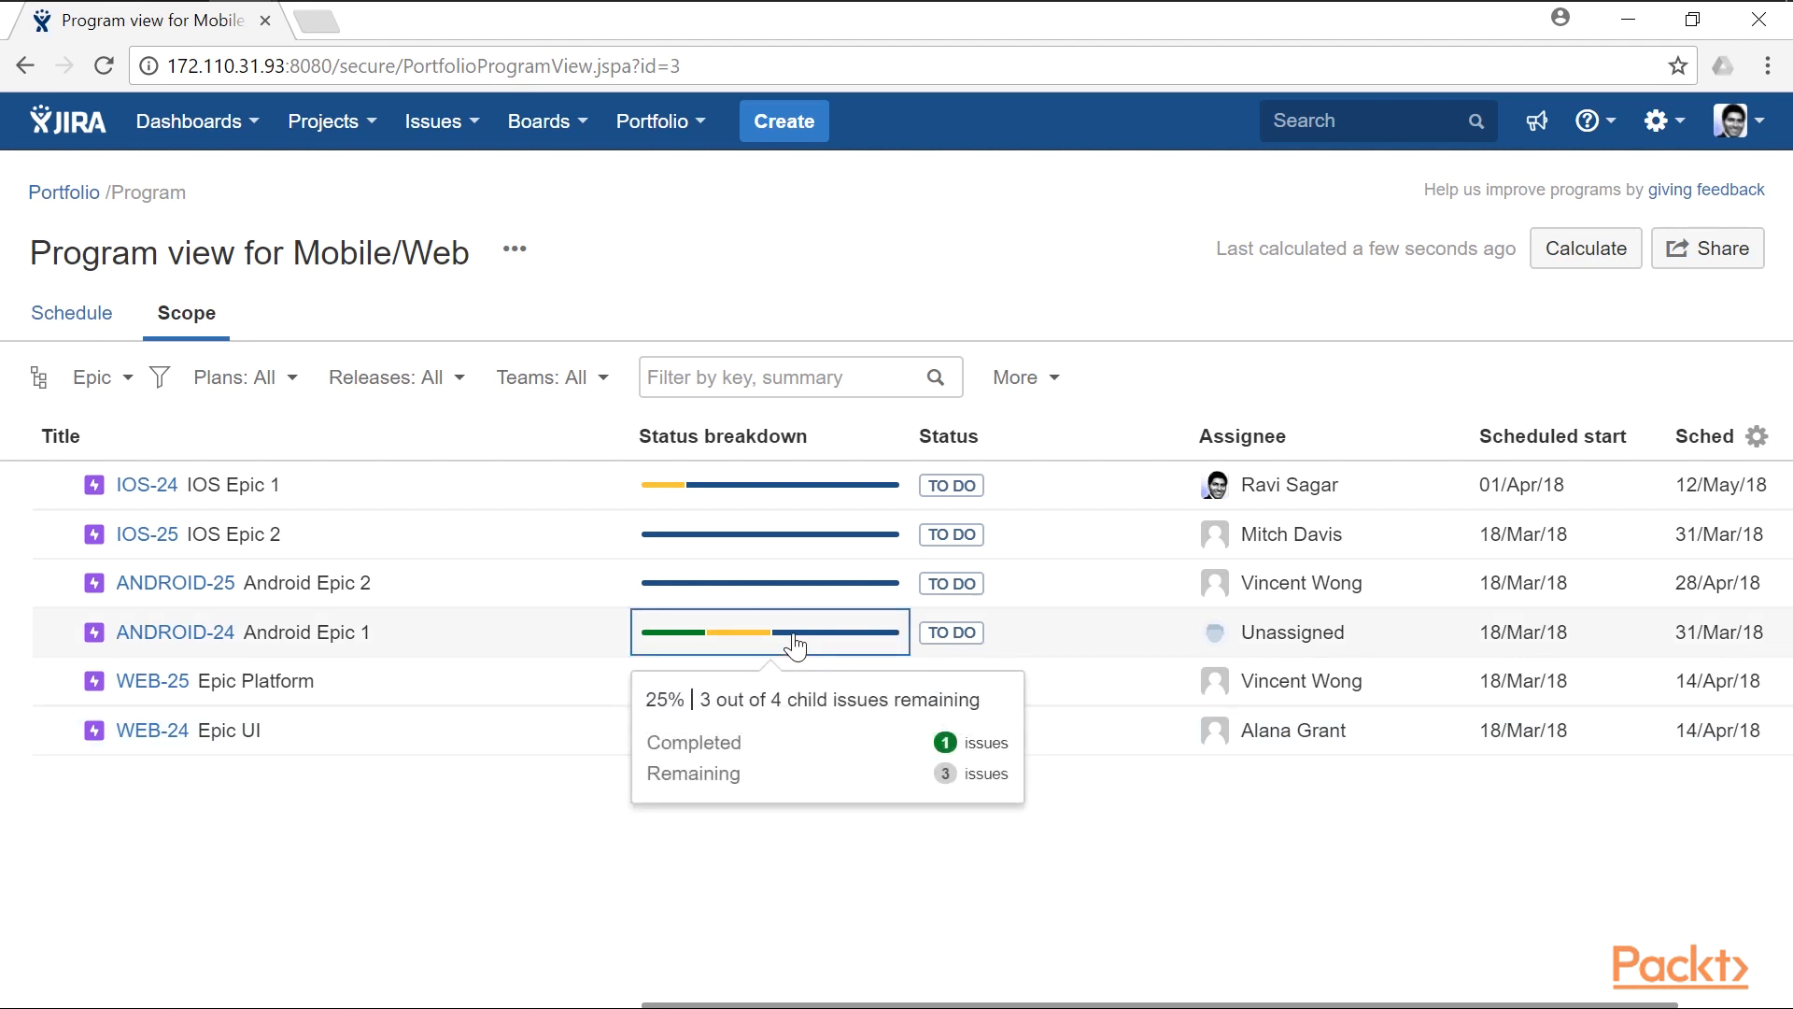